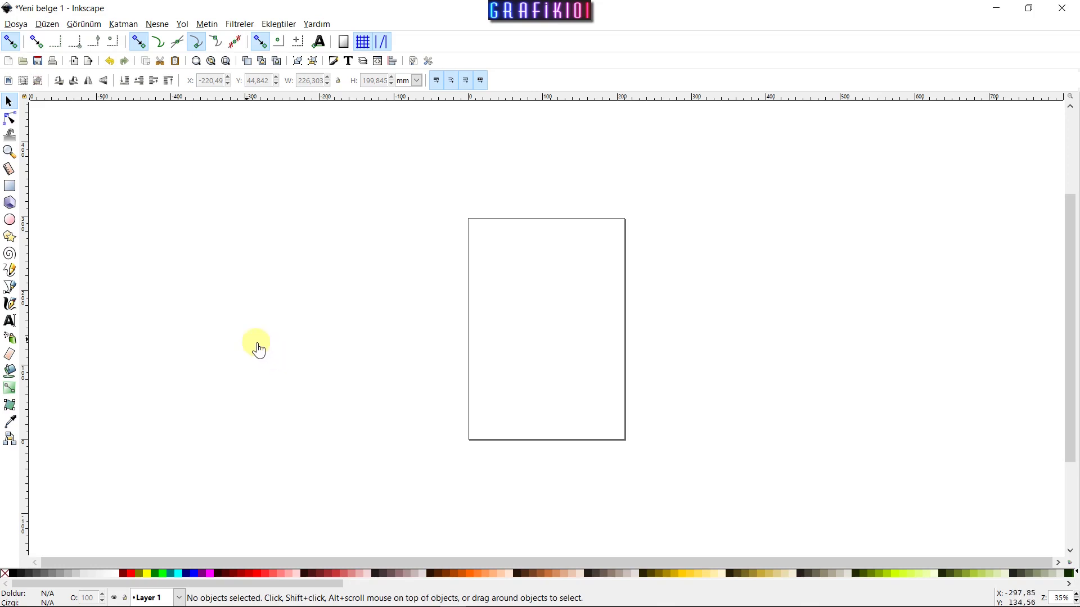
- Draw a blue rectangle overlapping the page's upper-left edge and view its context menu
left_click(9, 187)
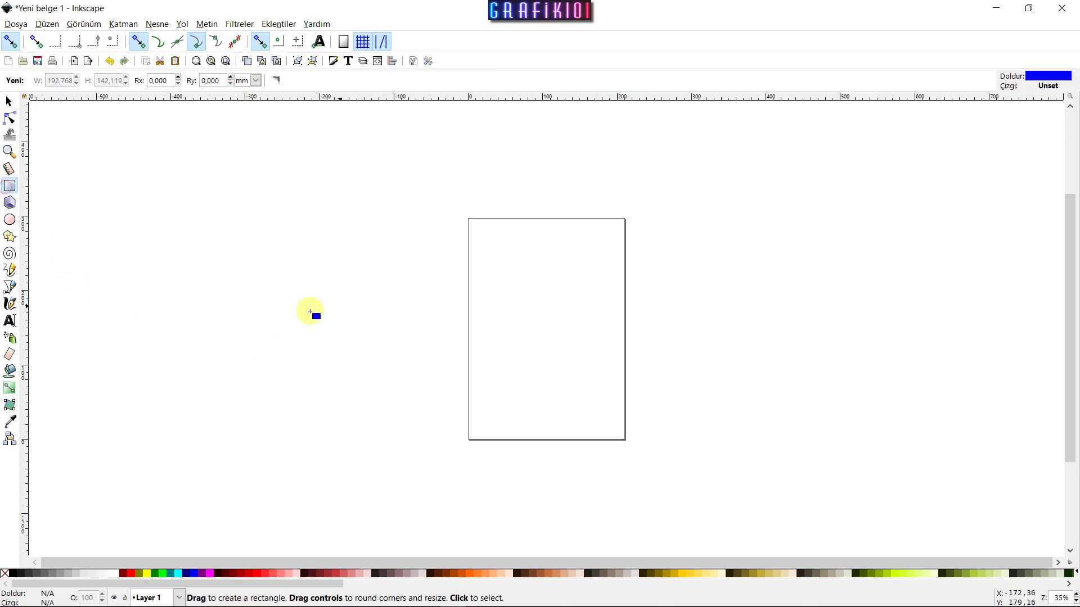
left_click_drag(393, 262, 526, 344)
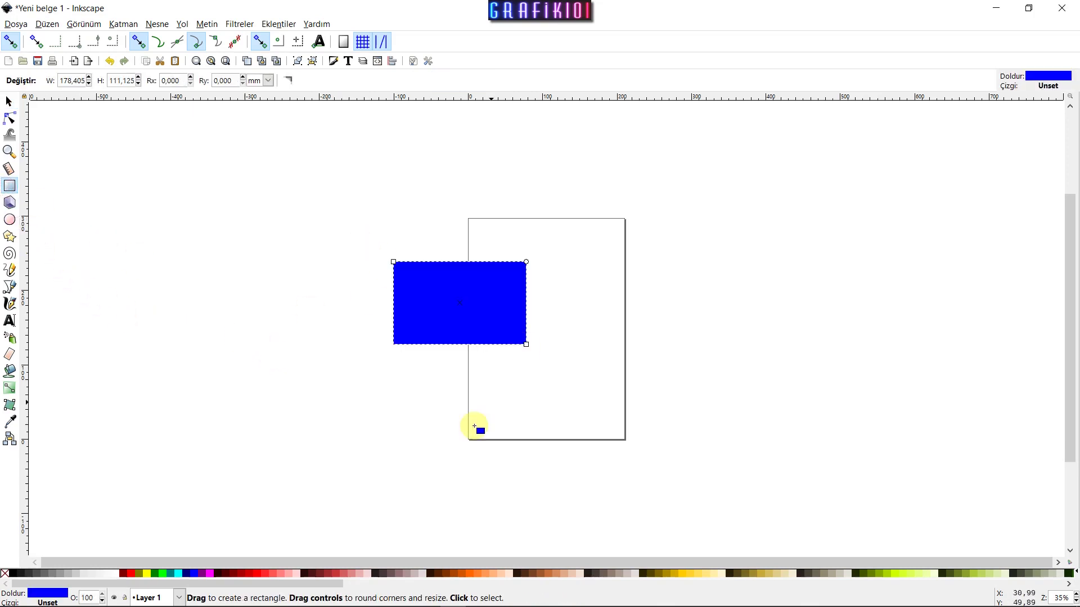
right_click(457, 307)
mouse_move(494, 468)
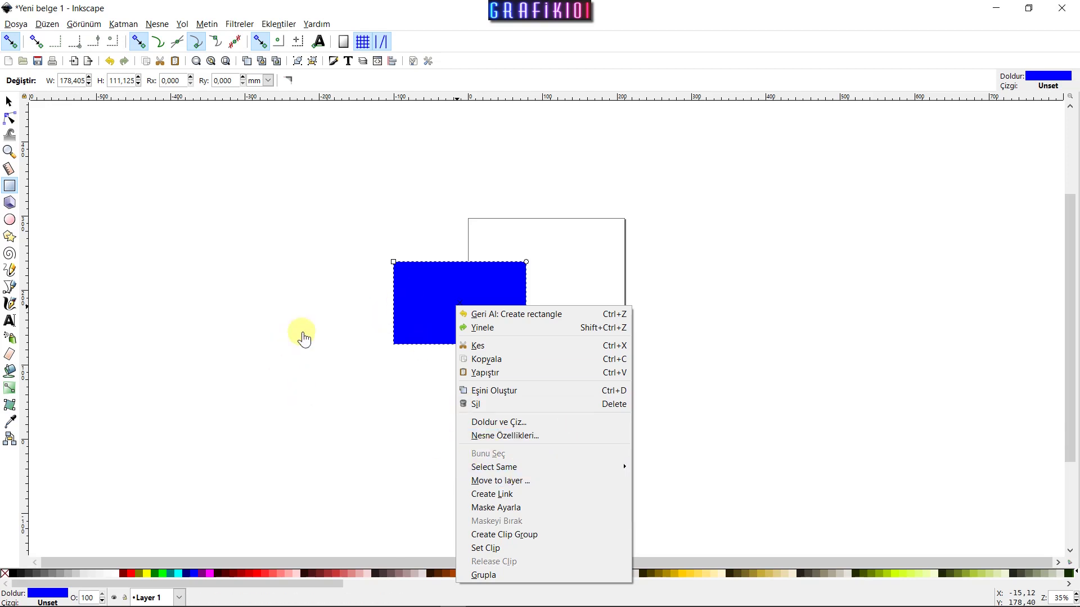
key("ctrl+z")
- Select the blue rectangle with the Selector tool and drag it to a new position
left_click(8, 102)
left_click(466, 318)
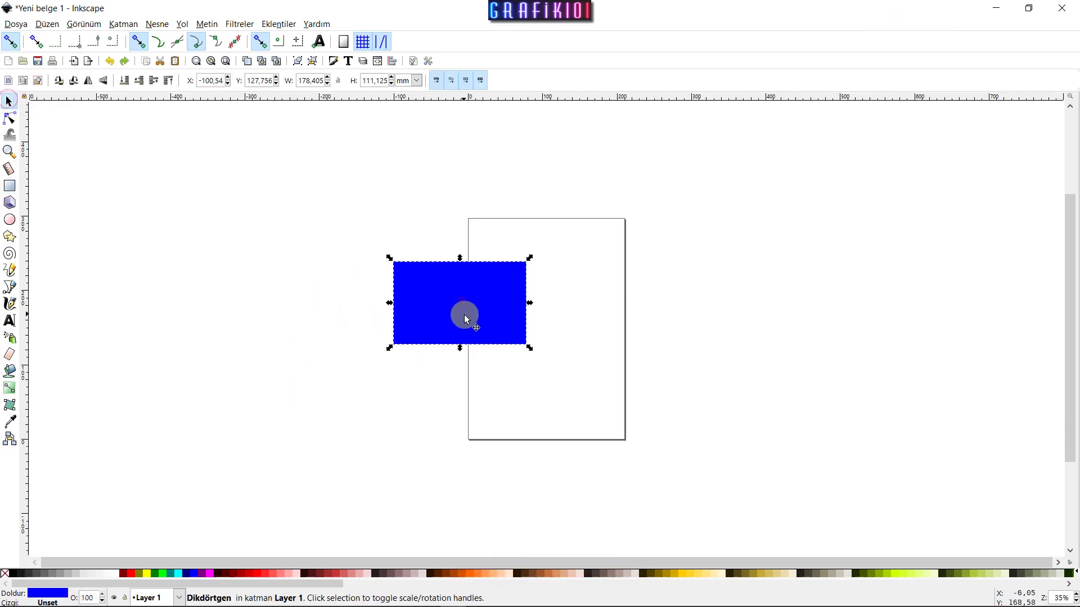
mouse_move(467, 319)
left_mouse_down()
mouse_move(298, 279)
mouse_move(562, 272)
left_mouse_up()
- Duplicate the blue rectangle and select both via Select Same > Fill and Stroke
key("ctrl+d")
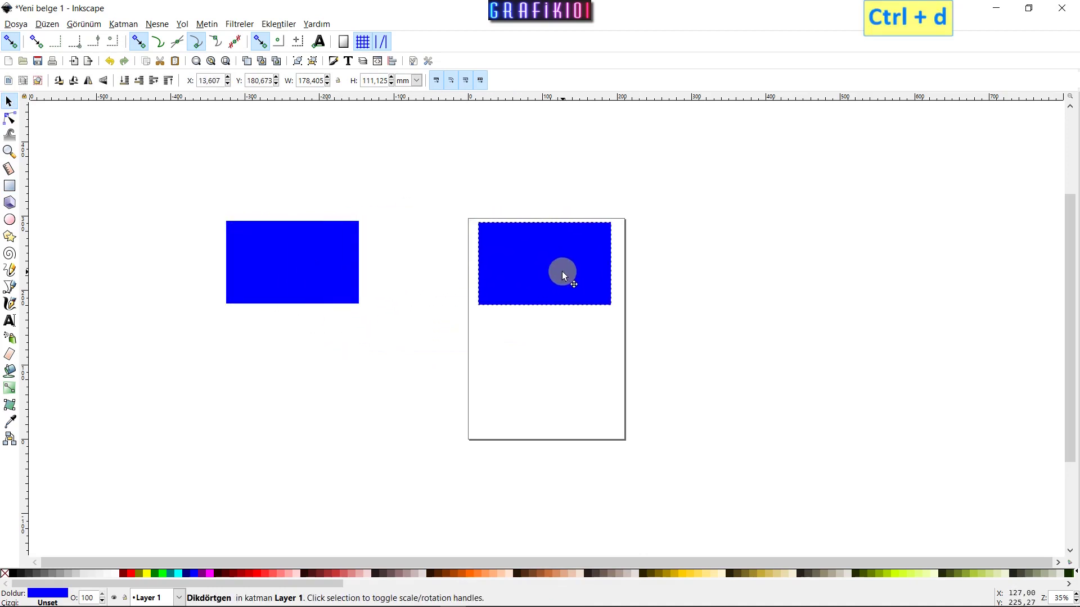
right_click(551, 264)
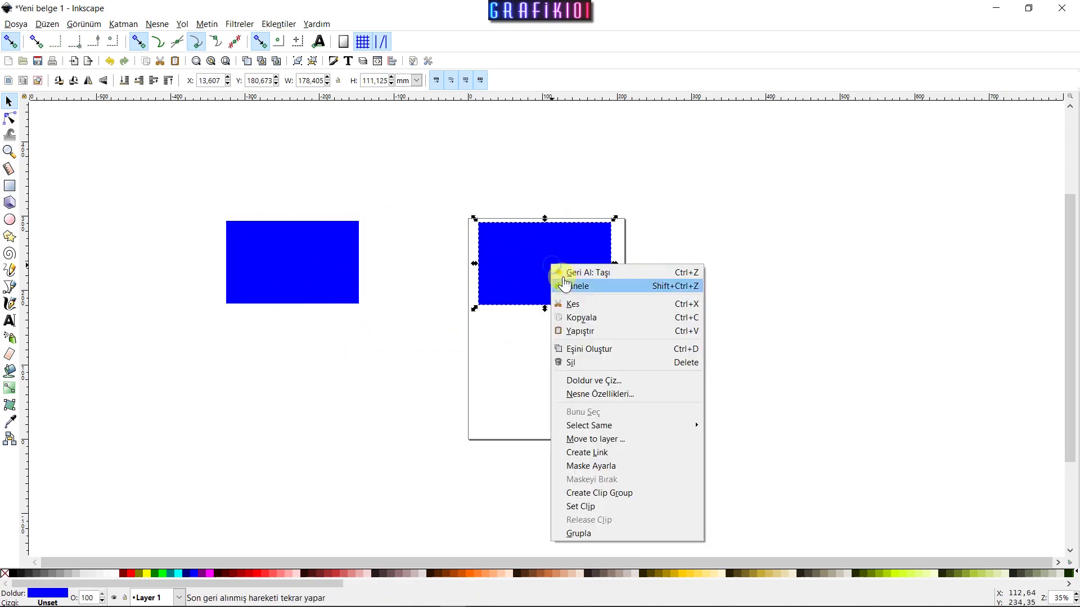
mouse_move(589, 425)
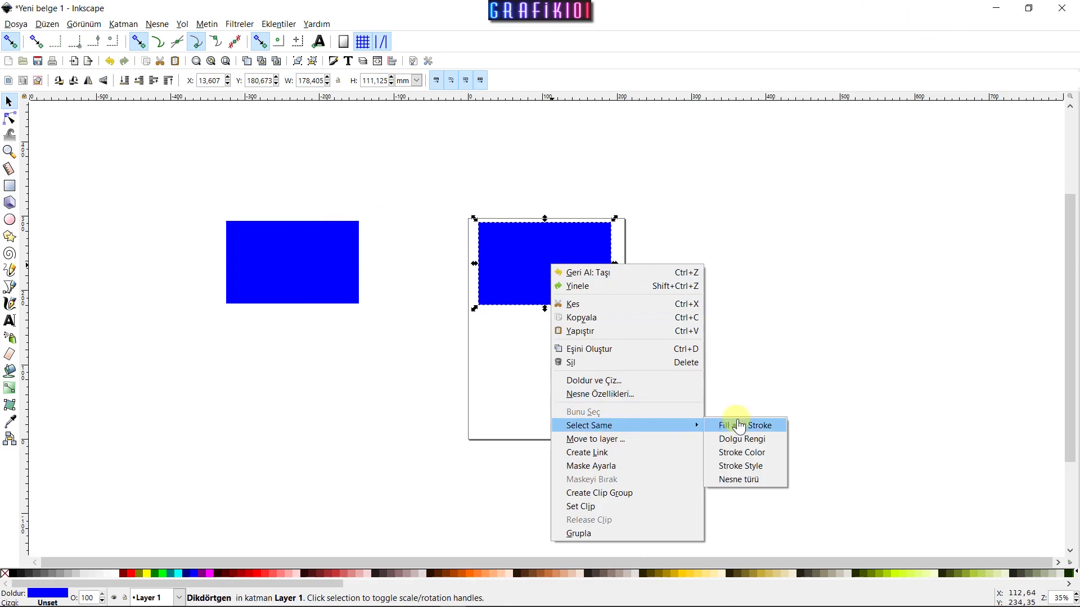
left_click(750, 431)
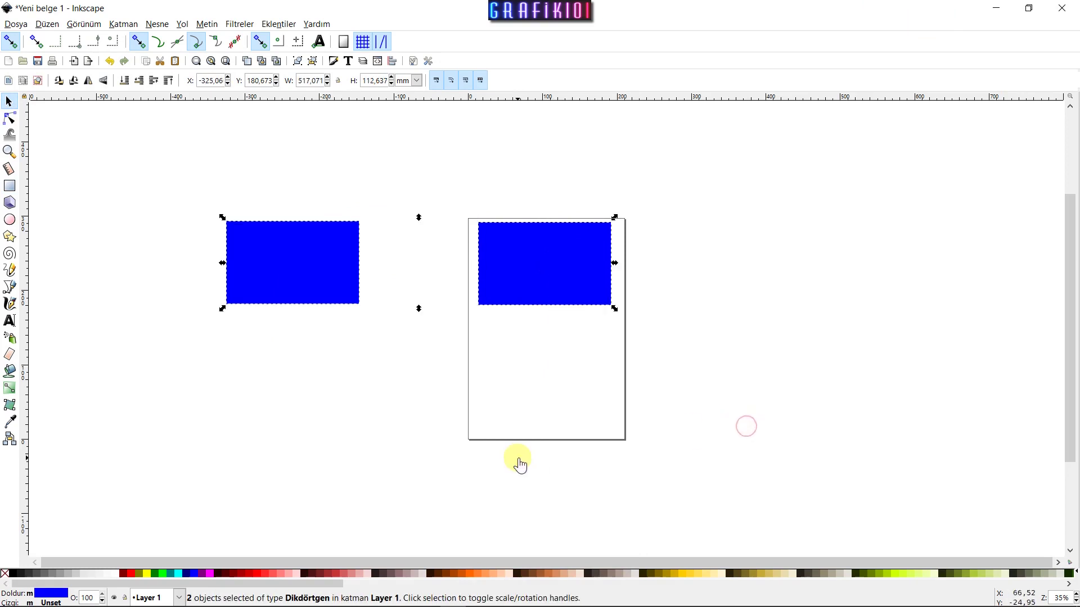
- Drag both blue rectangles up together to sit above the page's top edge
mouse_move(324, 278)
left_mouse_down()
mouse_move(322, 306)
mouse_move(354, 296)
left_mouse_up()
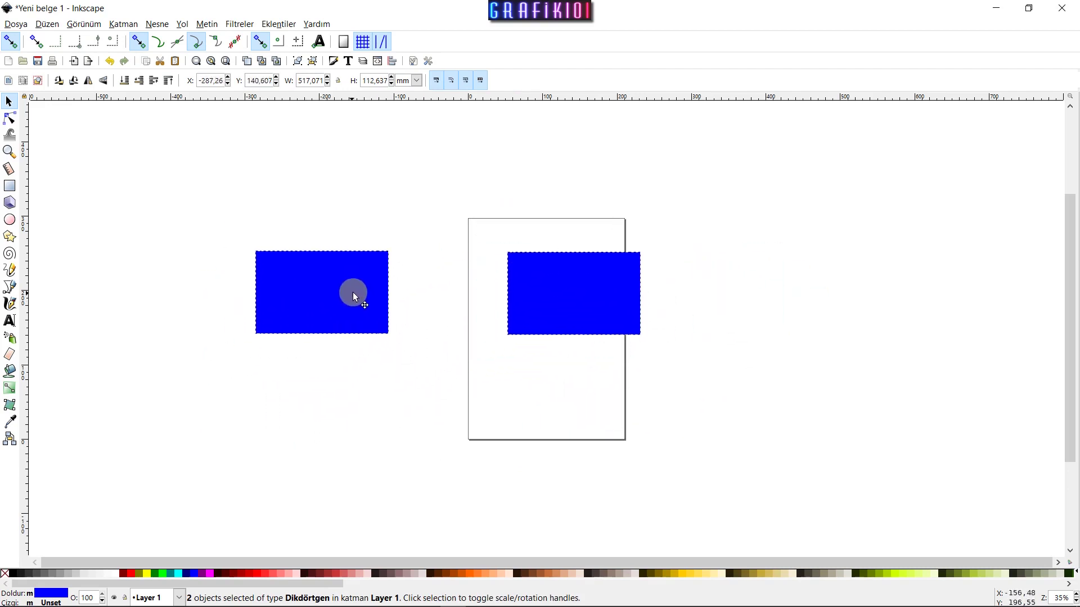
left_click_drag(352, 292, 358, 255)
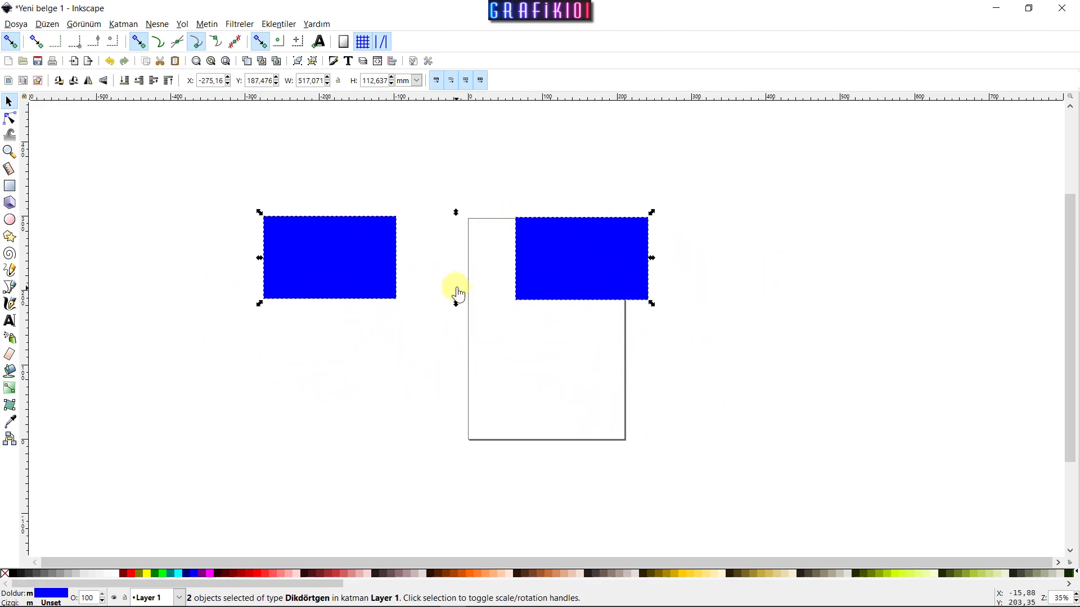
left_click(344, 253)
key("r")
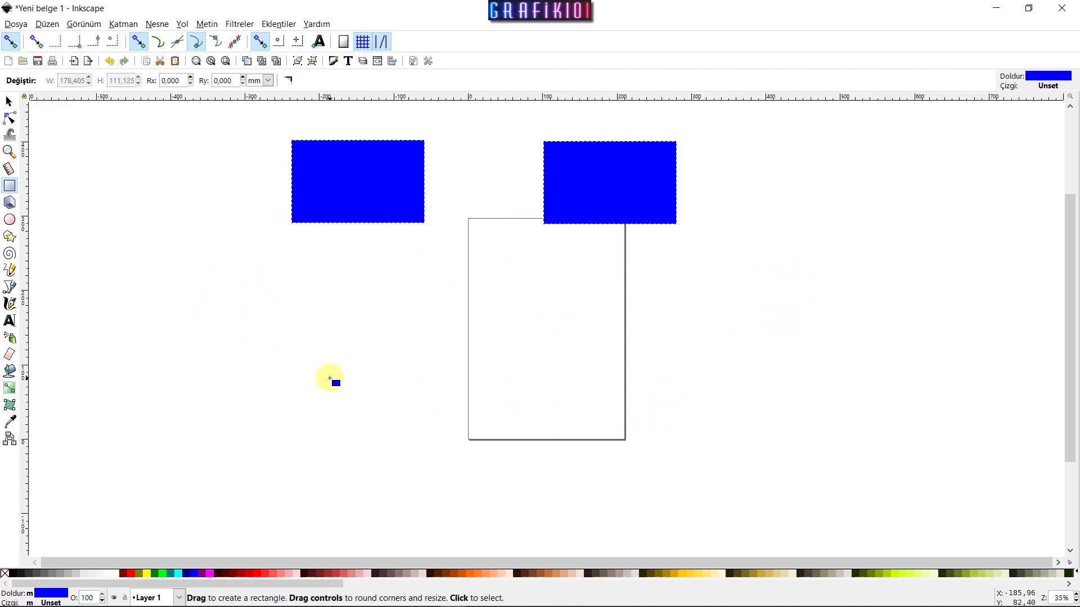
- Draw a red circle left of the page and select it with Select Same > Fill and Stroke
left_click(10, 219)
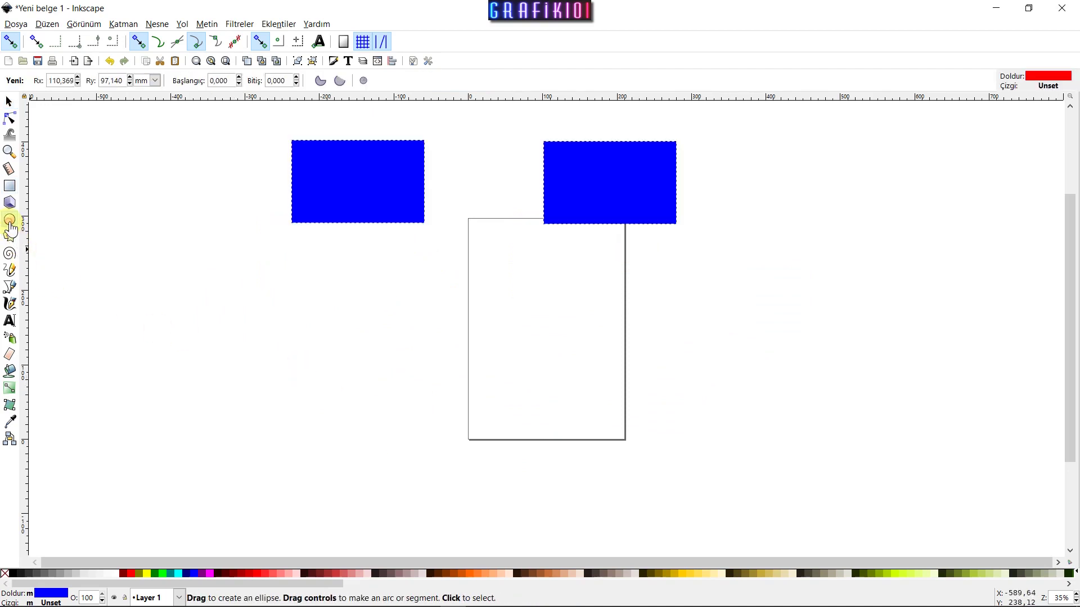
left_click_drag(295, 280, 427, 399)
key("s")
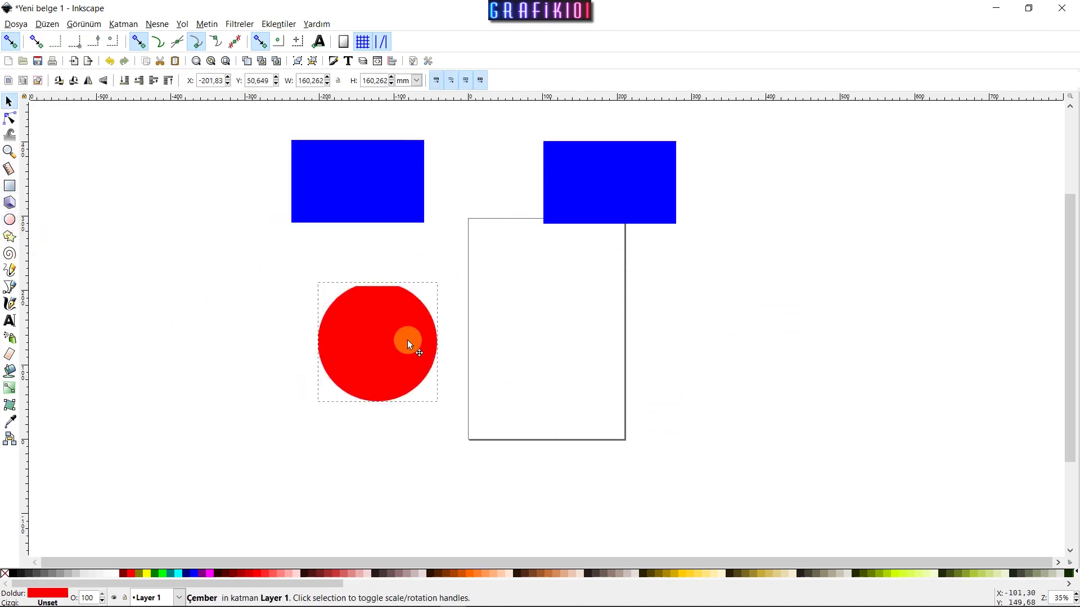
left_click_drag(408, 340, 374, 346)
right_click(371, 372)
mouse_move(405, 258)
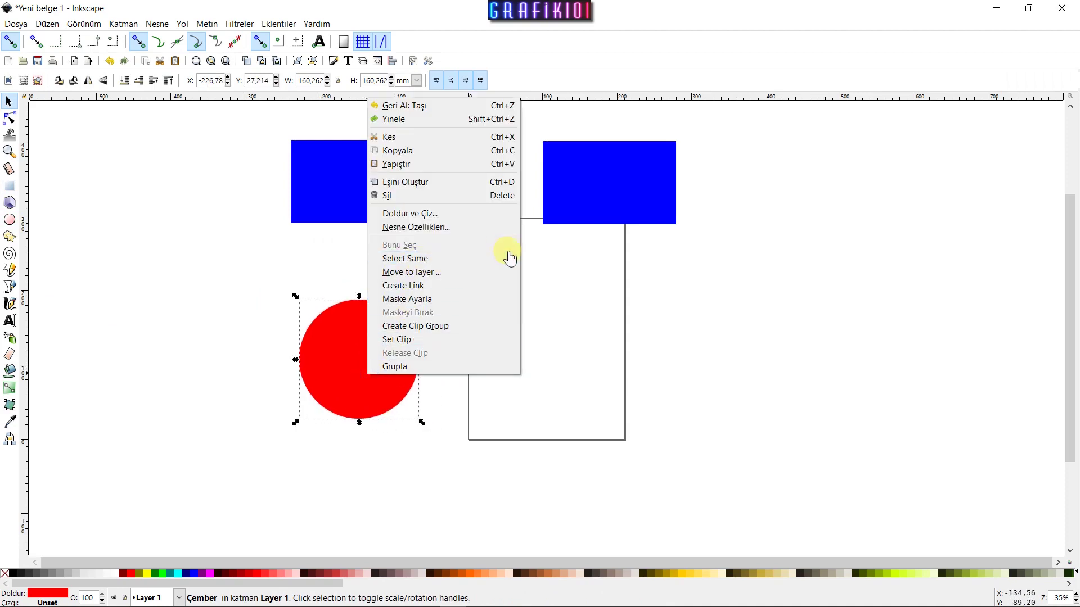
left_click(578, 263)
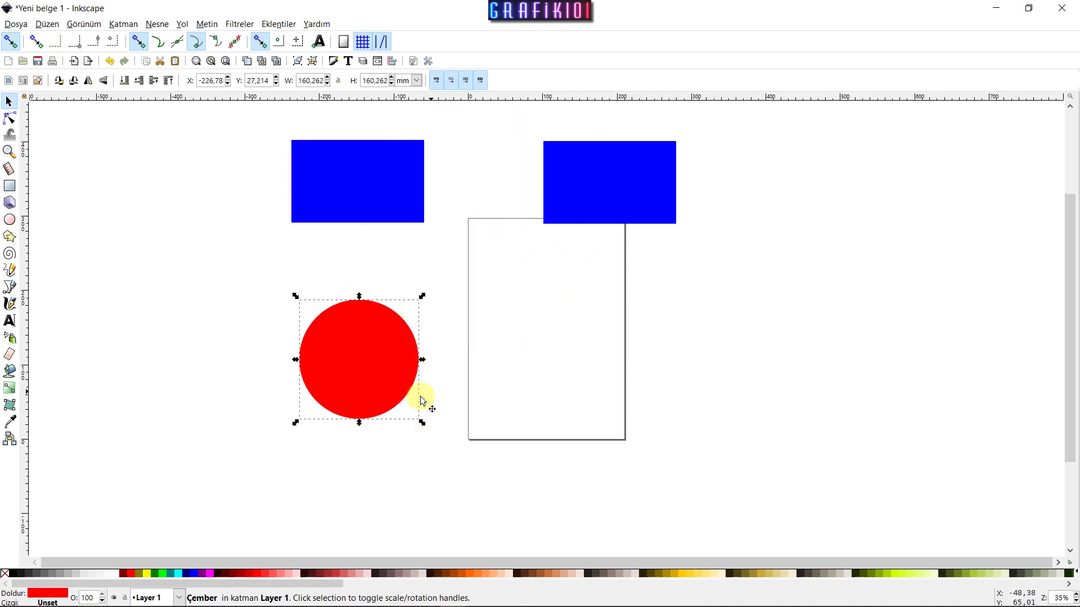
- Duplicate the red circle to the page's right, select both by fill and stroke, and move them
key("ctrl+d")
left_click_drag(368, 366, 701, 369)
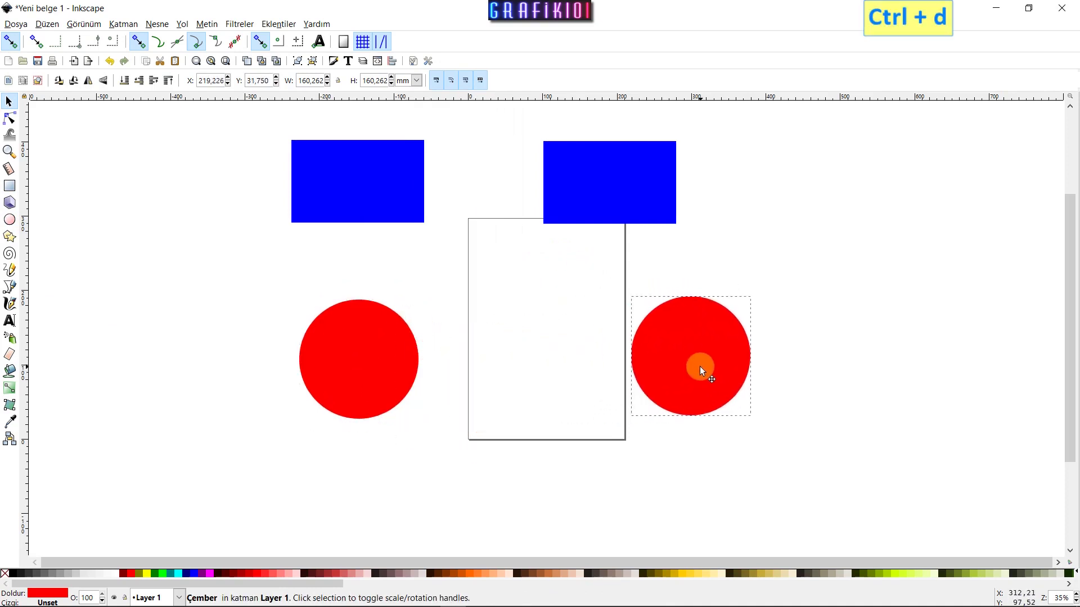
left_click(366, 394)
right_click(373, 396)
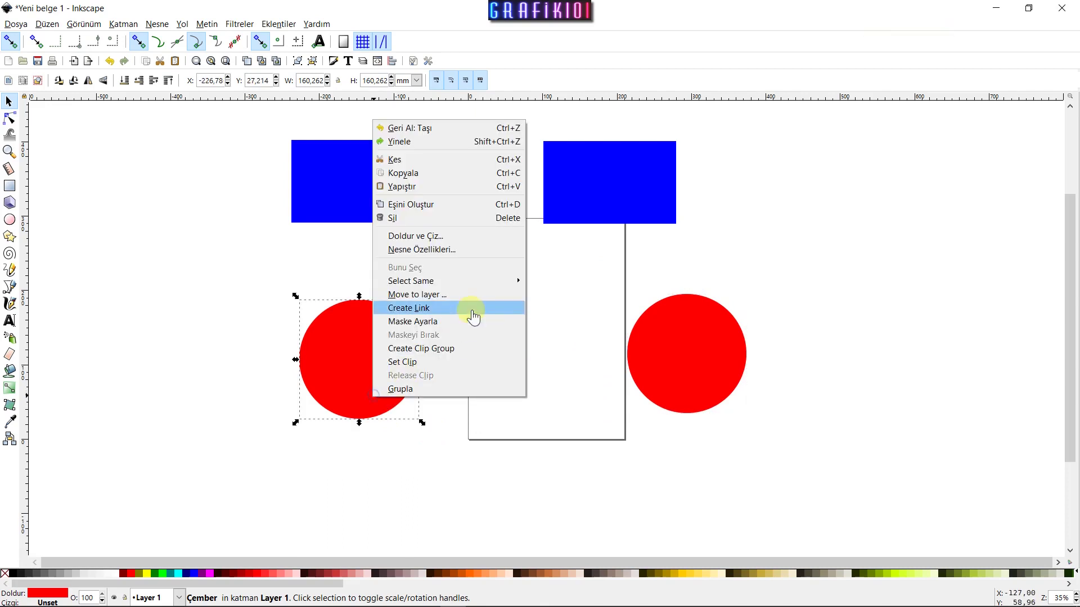
mouse_move(410, 281)
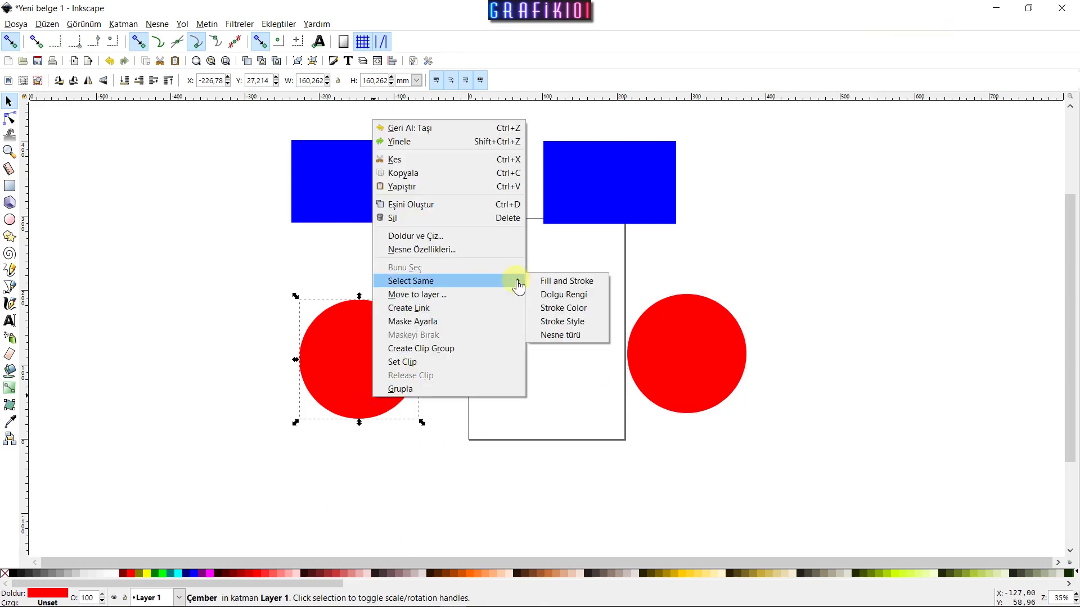
left_click(555, 282)
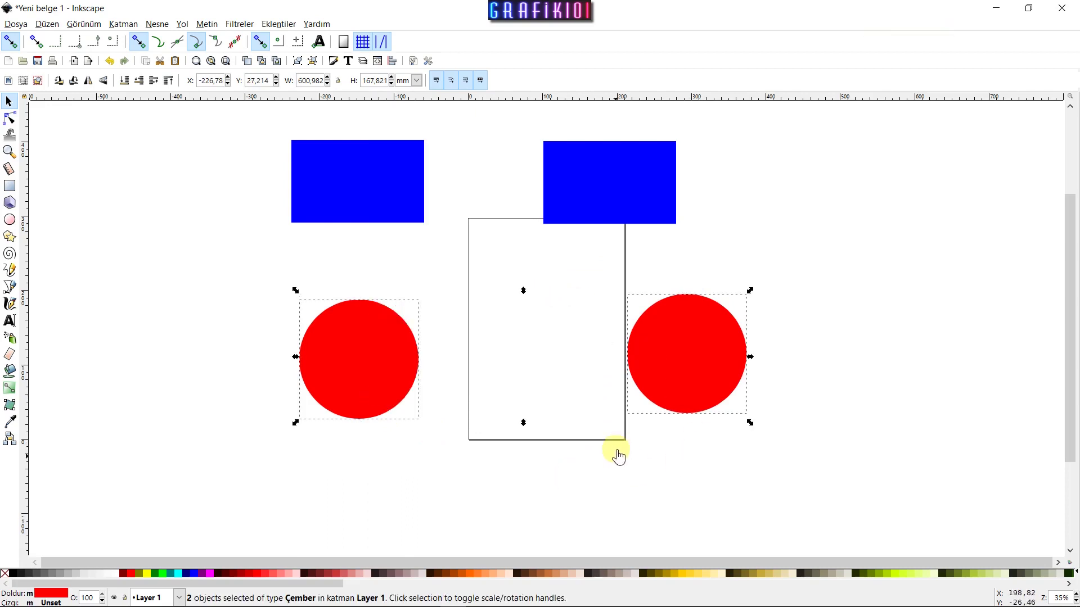
mouse_move(694, 360)
left_mouse_down()
mouse_move(706, 356)
mouse_move(659, 367)
mouse_move(675, 360)
mouse_move(680, 335)
left_mouse_up()
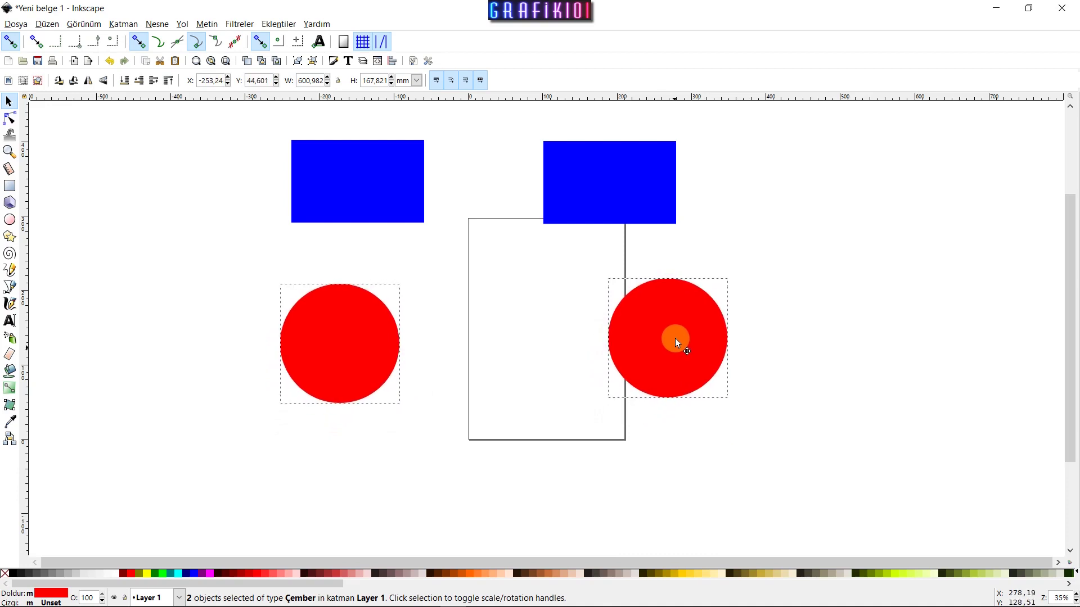
- Select both blue rectangles by matching fill and stroke and nudge them up and right
left_click(636, 175)
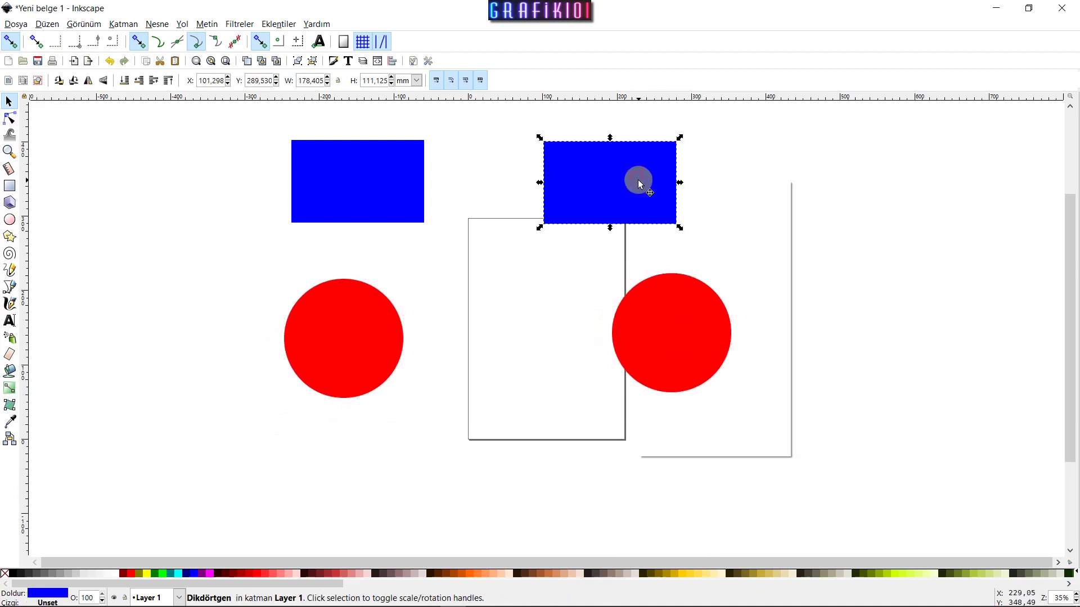
right_click(638, 180)
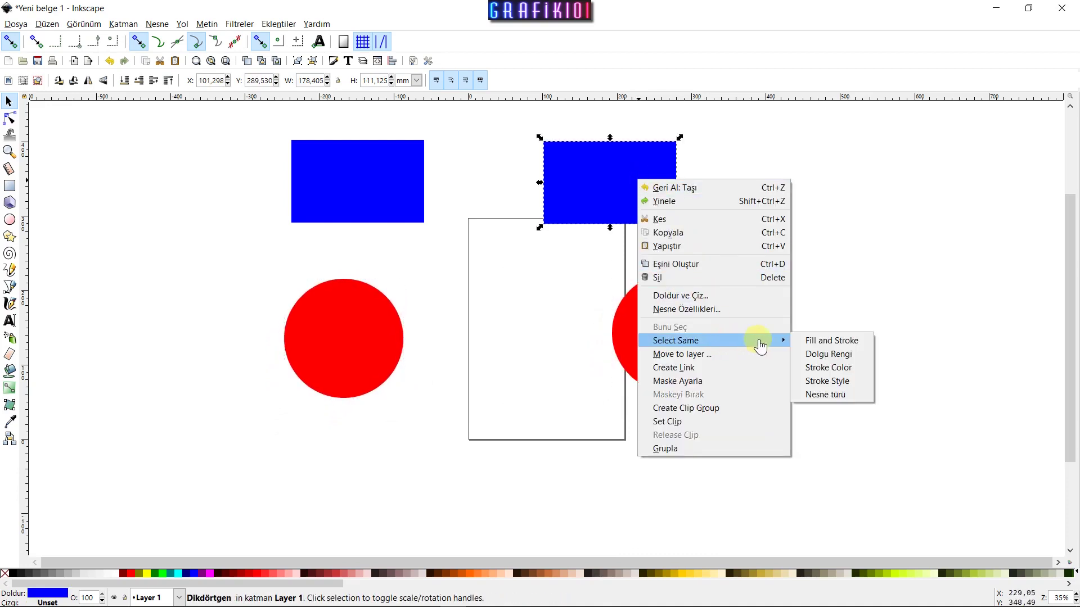
left_click(831, 340)
left_click_drag(596, 173, 605, 173)
- Check the left red circle's context menu, then select the right red circle alone
left_click(349, 367)
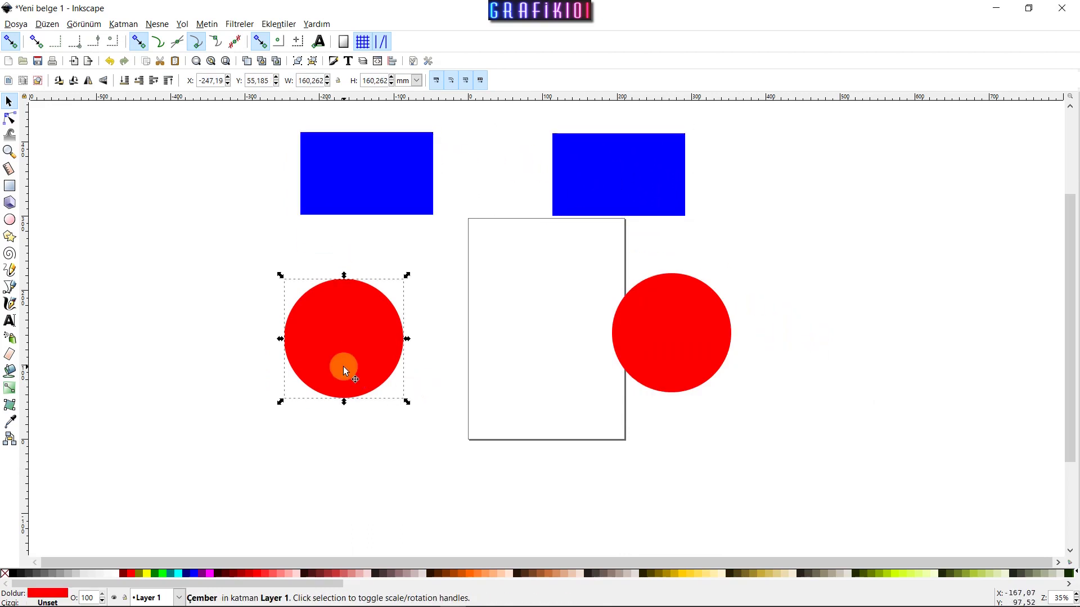
right_click(343, 366)
mouse_move(378, 260)
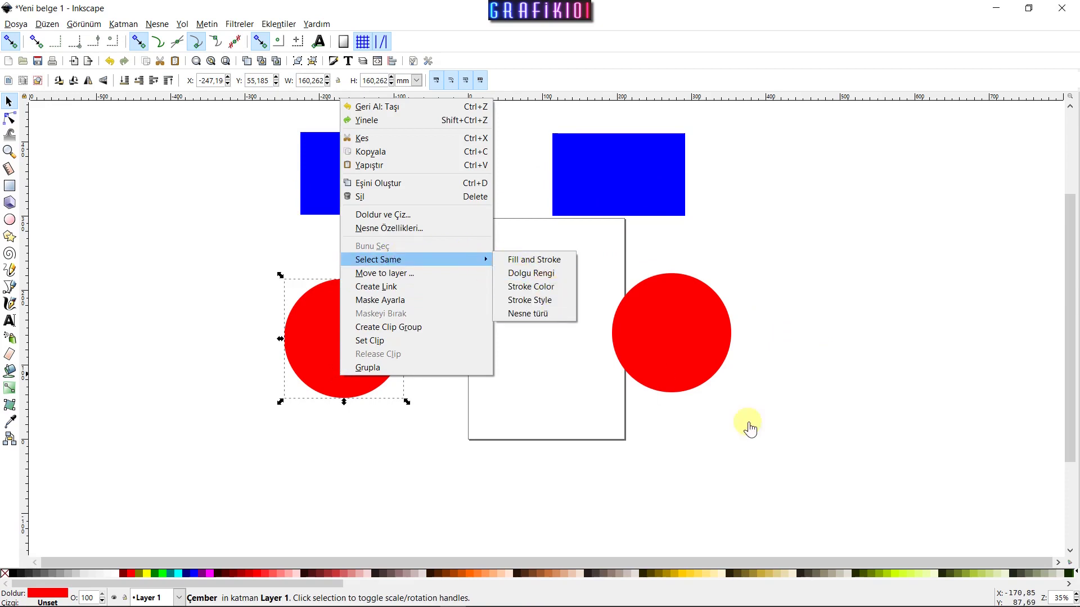
left_click(726, 383)
left_click(704, 352)
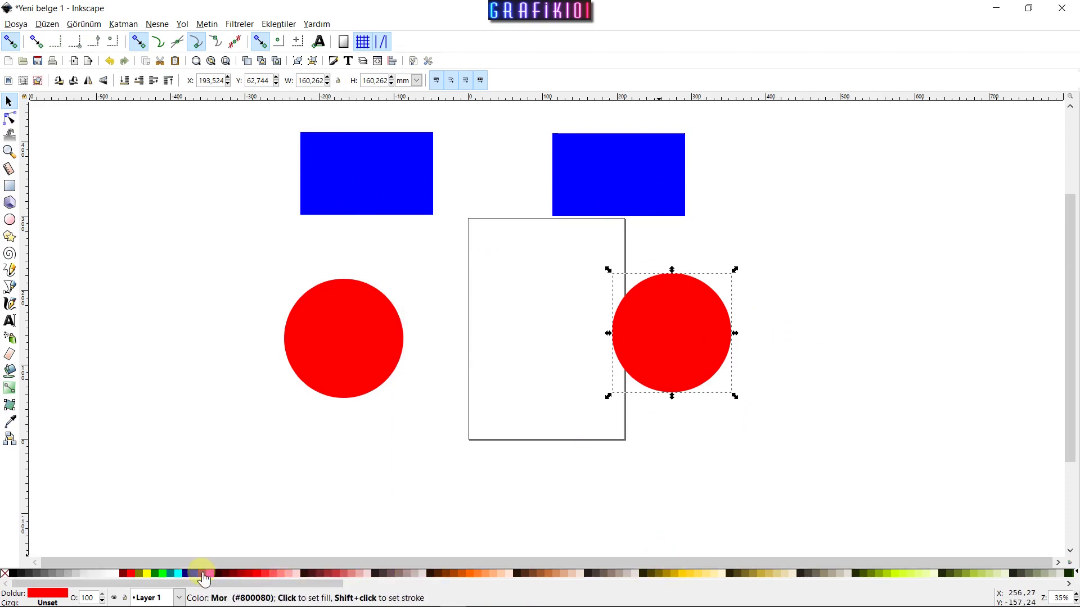
- Make the right circle yellow and place a duplicate further right
left_click(147, 574)
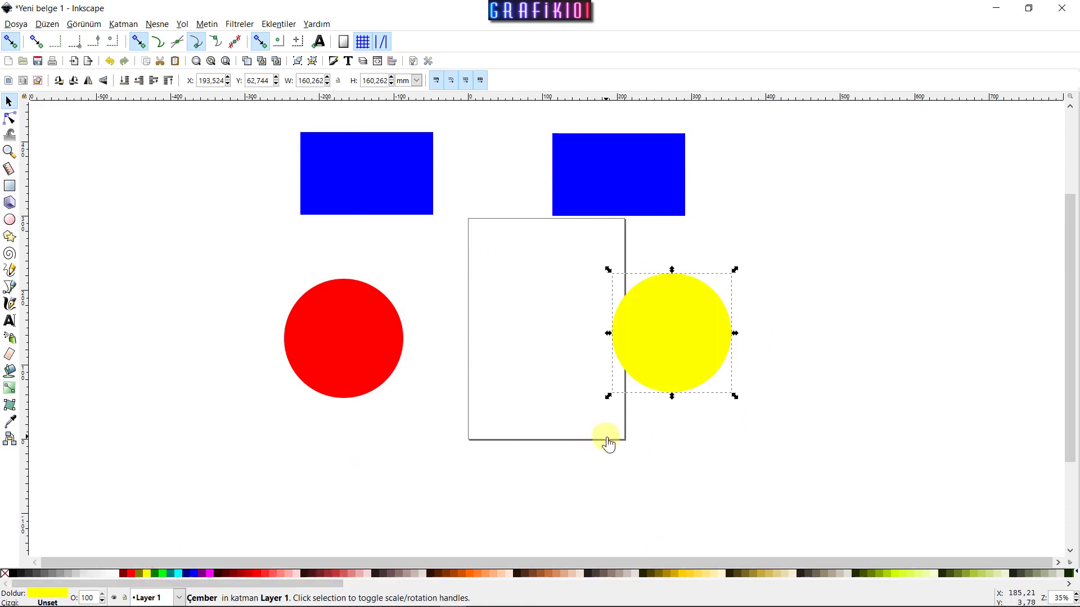
key("ctrl+d")
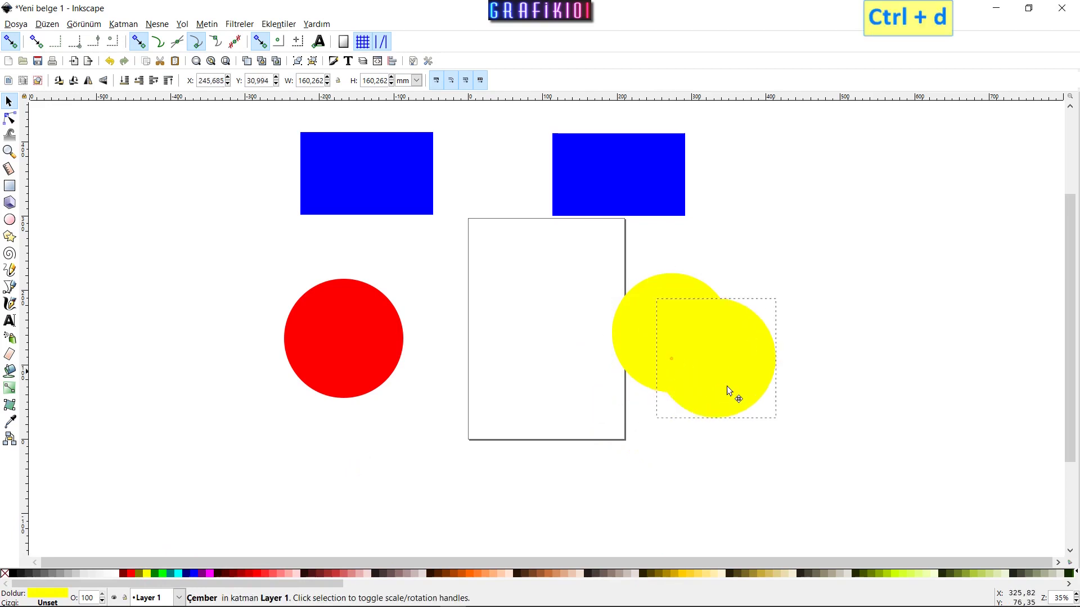
mouse_move(676, 366)
left_mouse_down()
mouse_move(894, 337)
mouse_move(876, 350)
left_mouse_up()
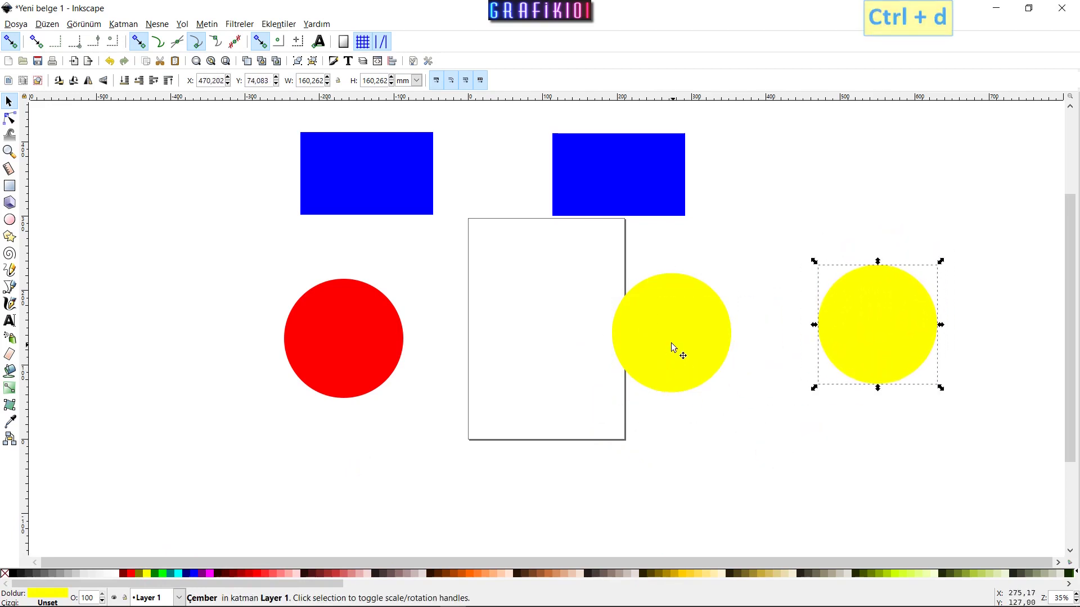
- Select both yellow circles by fill and stroke and move them left onto the page
left_click(664, 363)
right_click(666, 365)
mouse_move(700, 247)
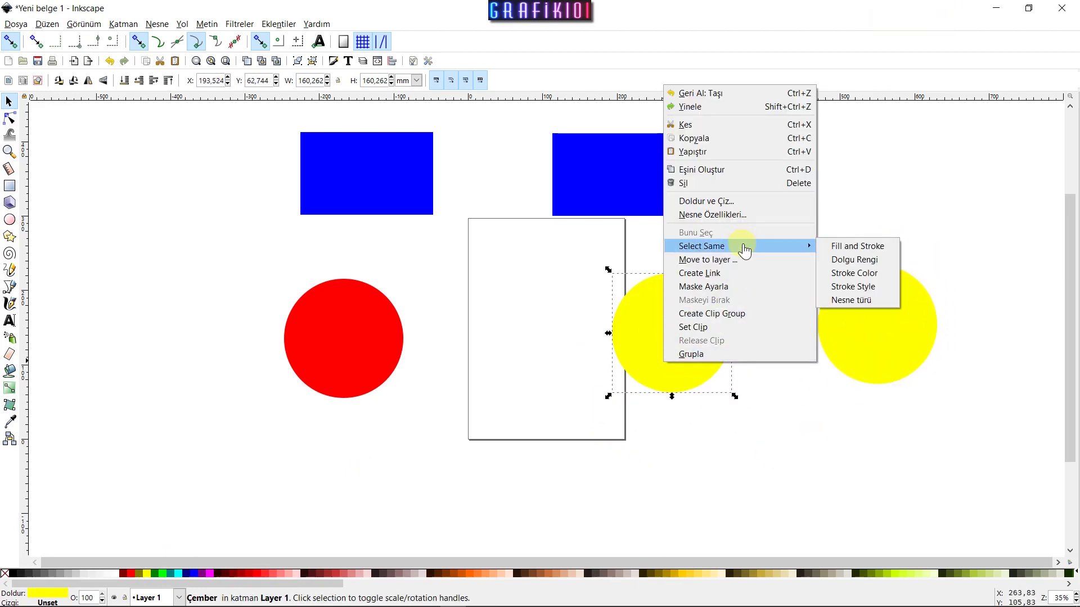
left_click(855, 259)
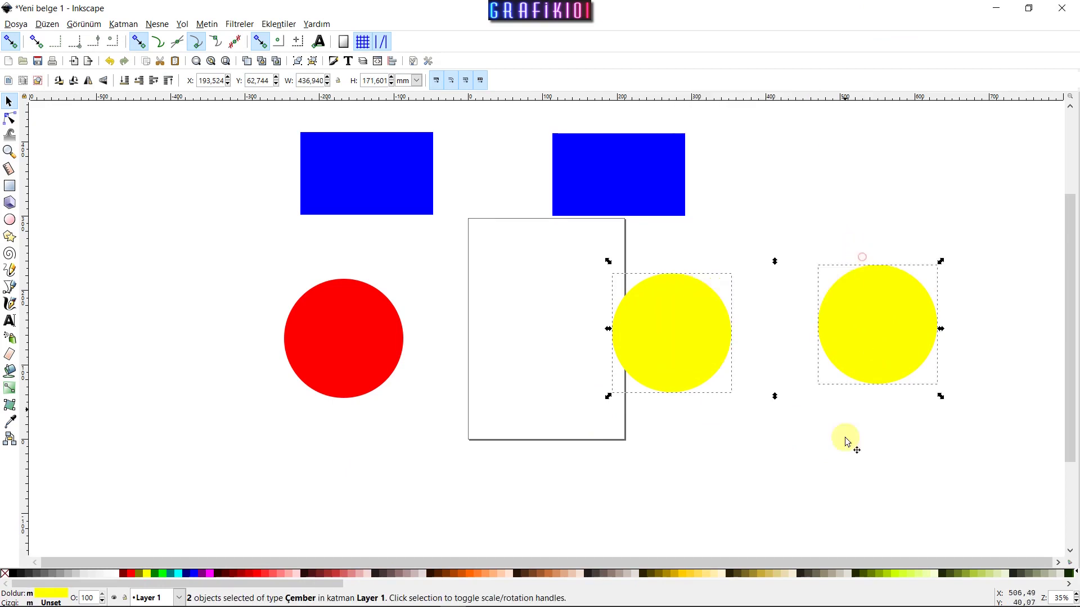
mouse_move(882, 320)
left_mouse_down()
mouse_move(764, 370)
mouse_move(737, 326)
mouse_move(762, 326)
left_mouse_up()
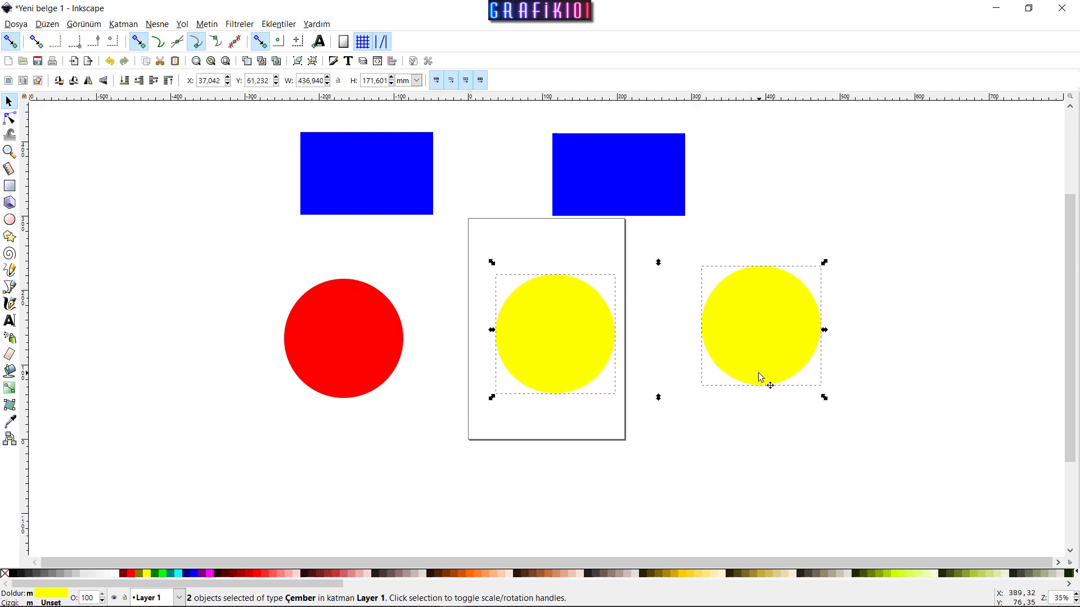
left_click(766, 464)
left_click(364, 393)
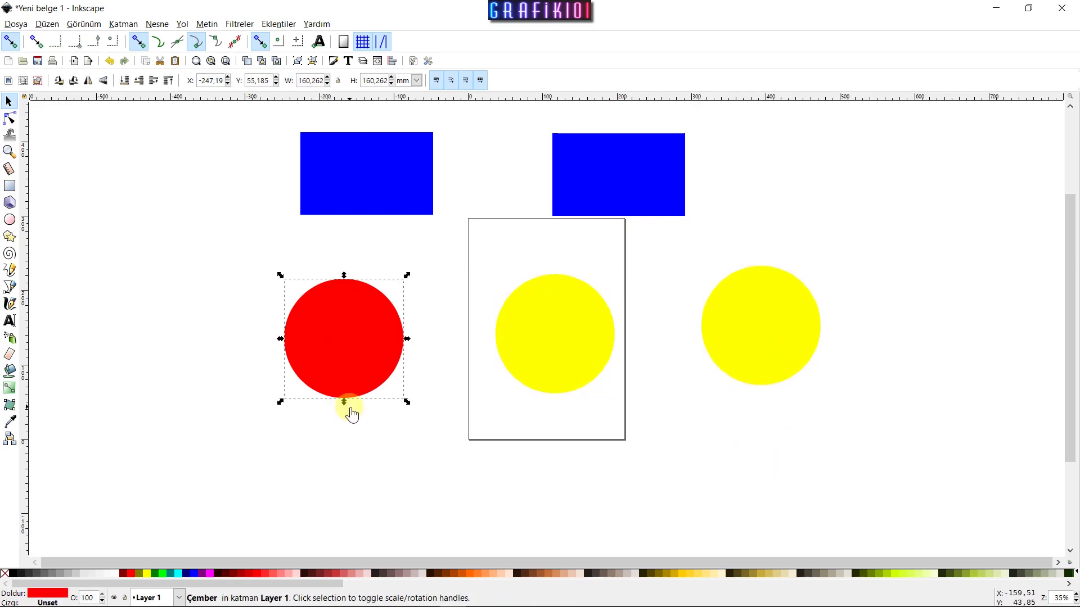
- Copy the red circle to the upper left, select both by Fill Color, and nudge them left
key("ctrl+d")
mouse_move(367, 399)
left_mouse_down()
mouse_move(174, 361)
mouse_move(137, 270)
left_mouse_up()
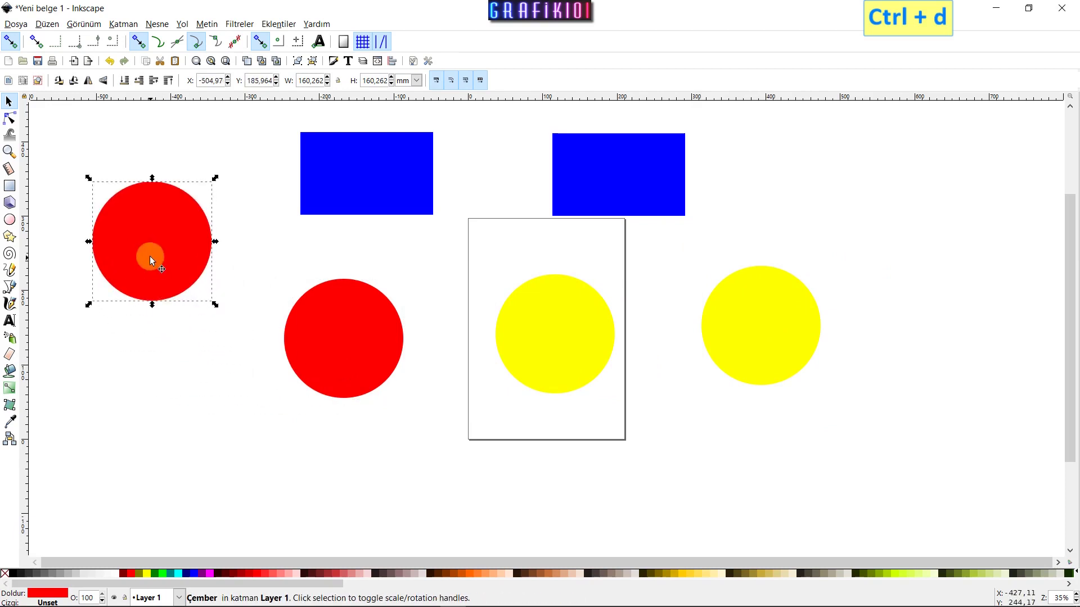
right_click(150, 253)
mouse_move(186, 403)
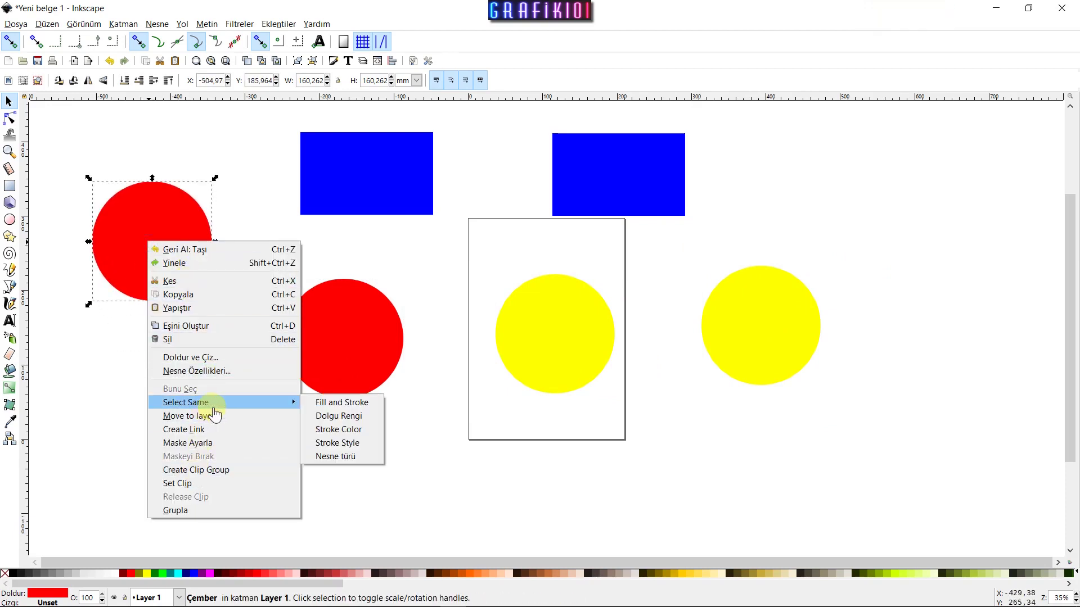
left_click(336, 416)
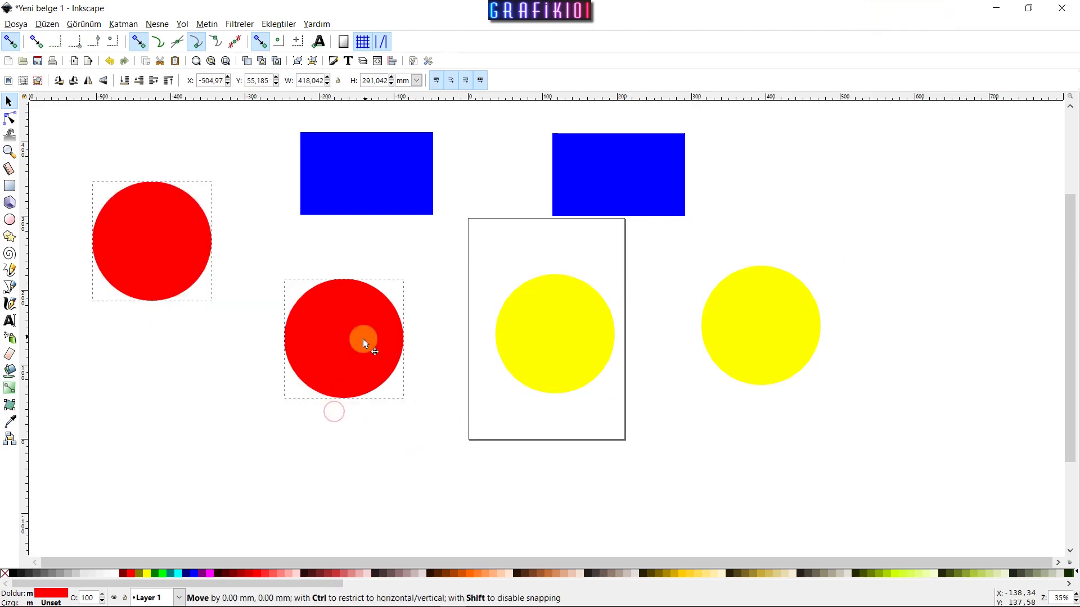
mouse_move(363, 339)
left_mouse_down()
mouse_move(409, 408)
mouse_move(363, 355)
left_mouse_up()
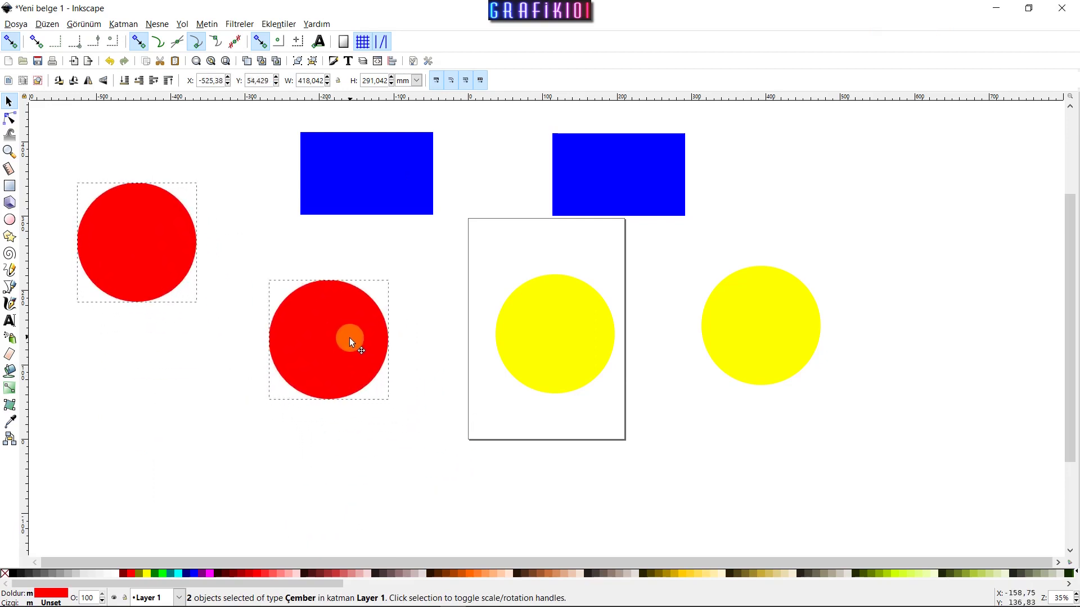
left_click(471, 468)
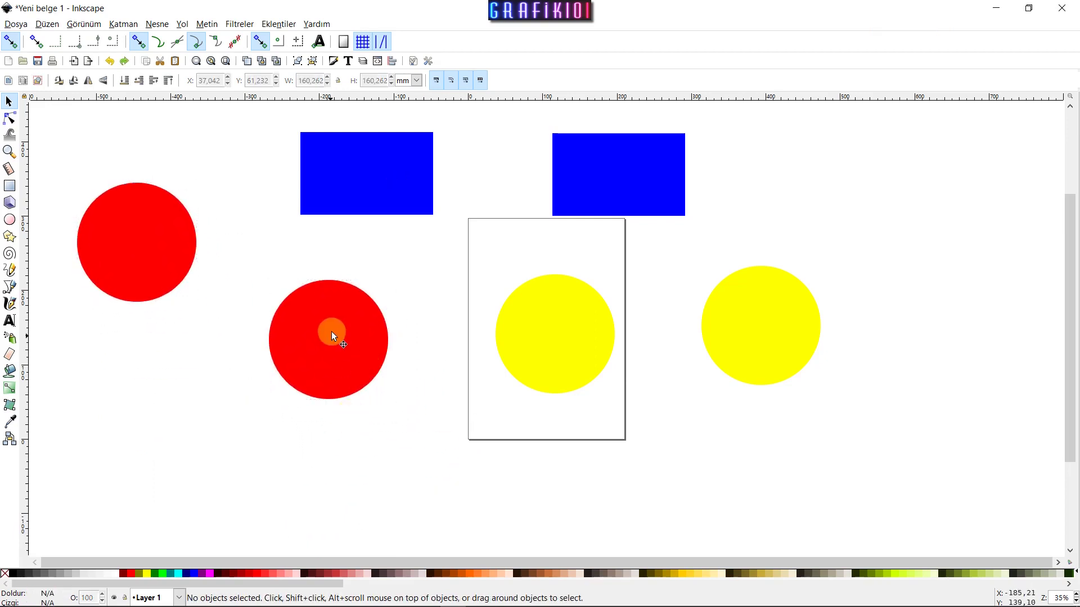
- Select the yellow circle on the page and apply Select Same > Stroke Color
left_click(559, 333)
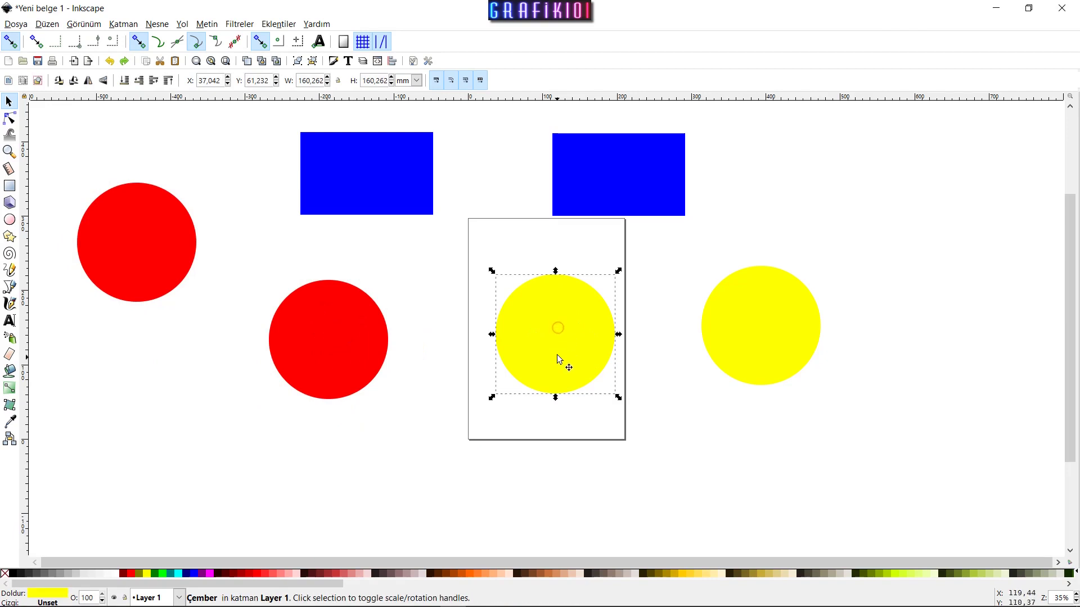
right_click(555, 356)
mouse_move(593, 242)
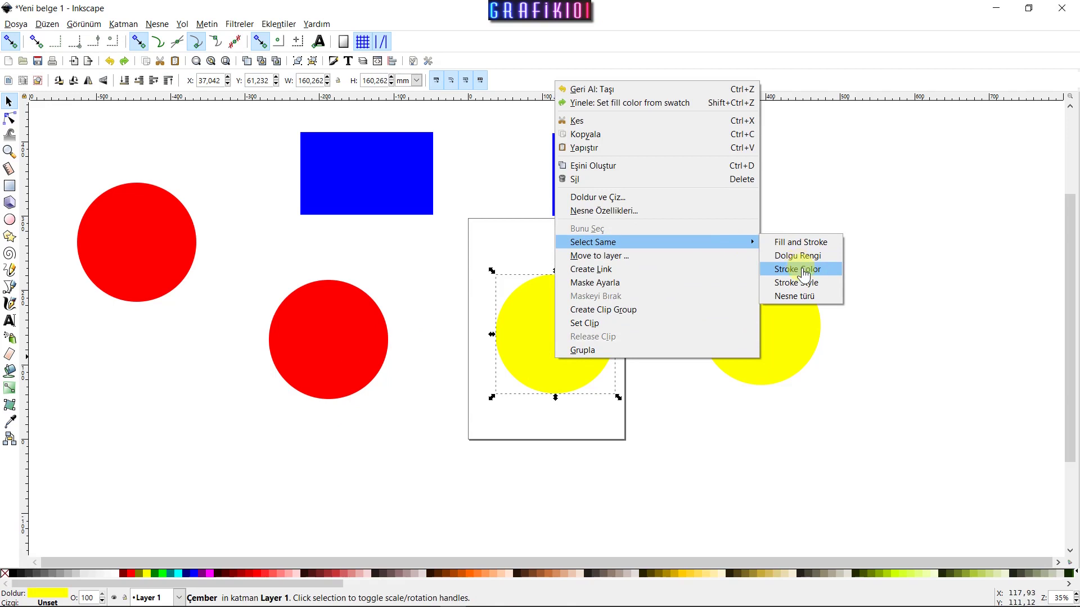
left_click(528, 368)
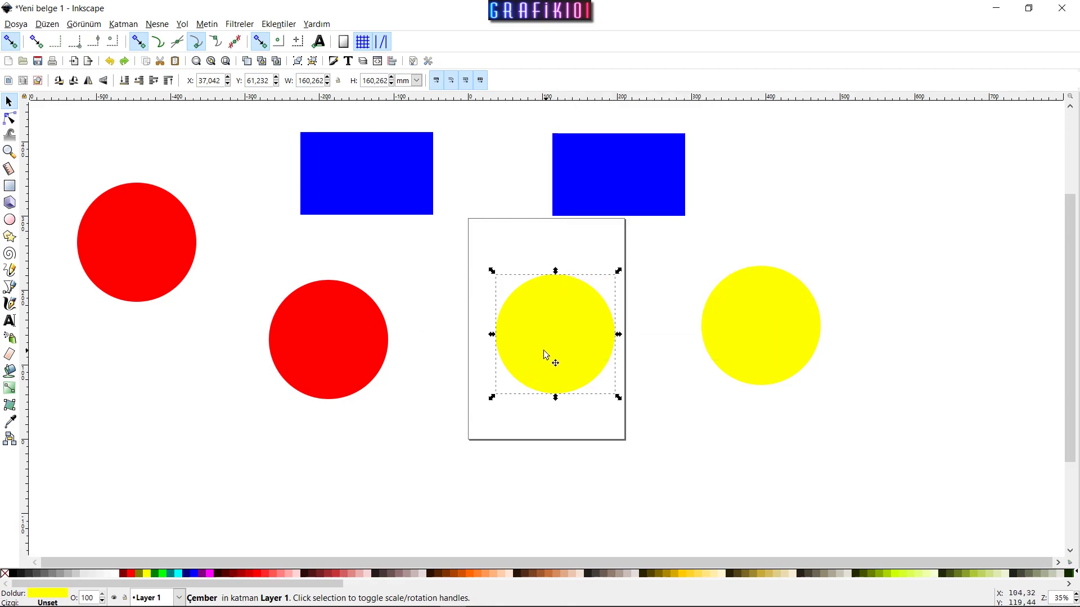
- Set the yellow circle's stroke to the Lime swatch with a width of 2 mm
left_click(333, 62)
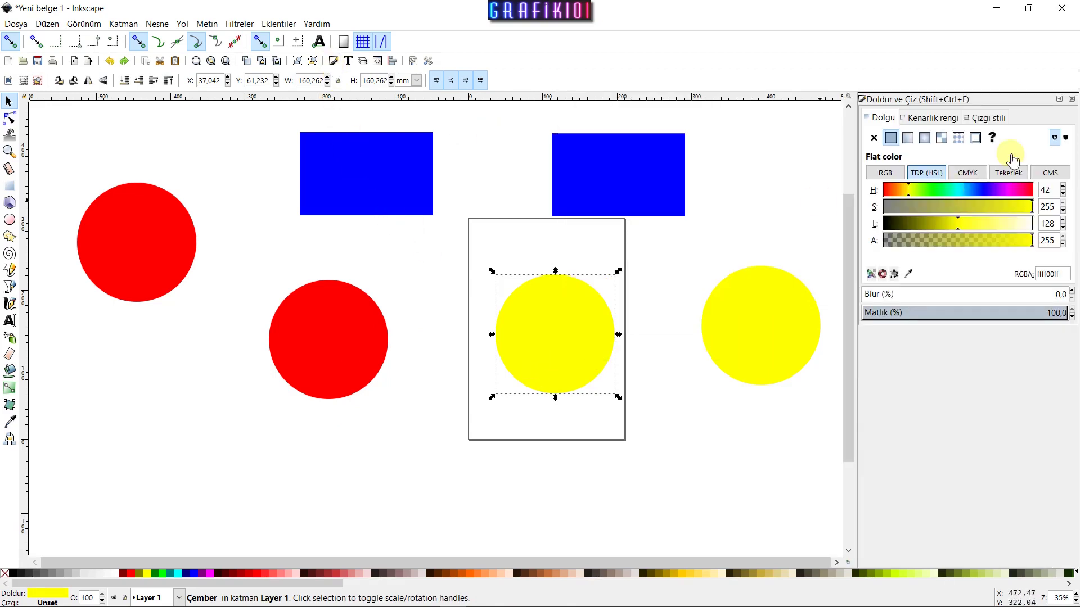
left_click(947, 119)
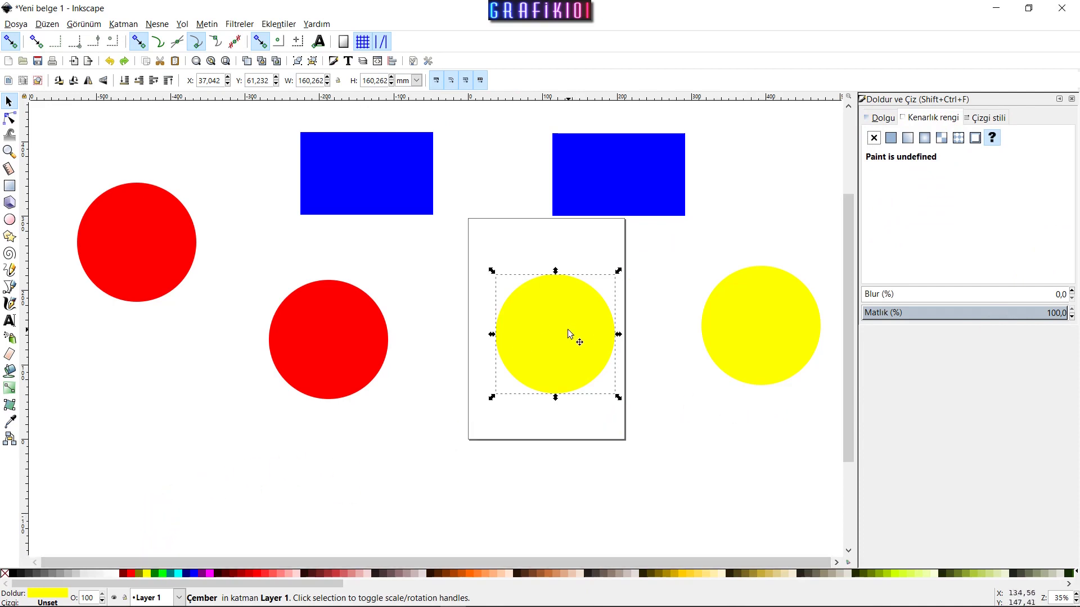
right_click(163, 574)
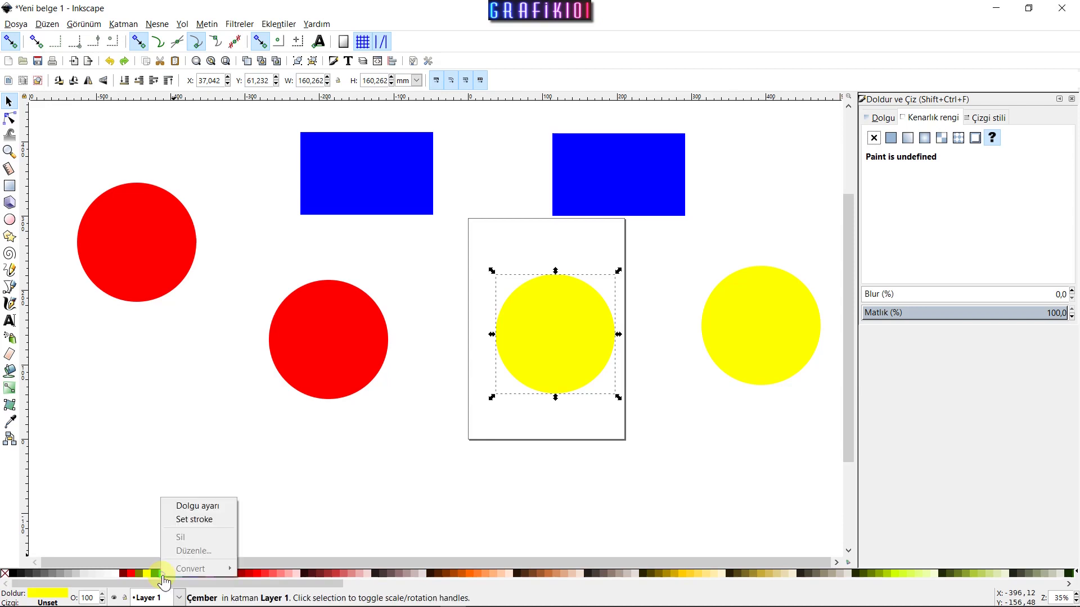
left_click(196, 518)
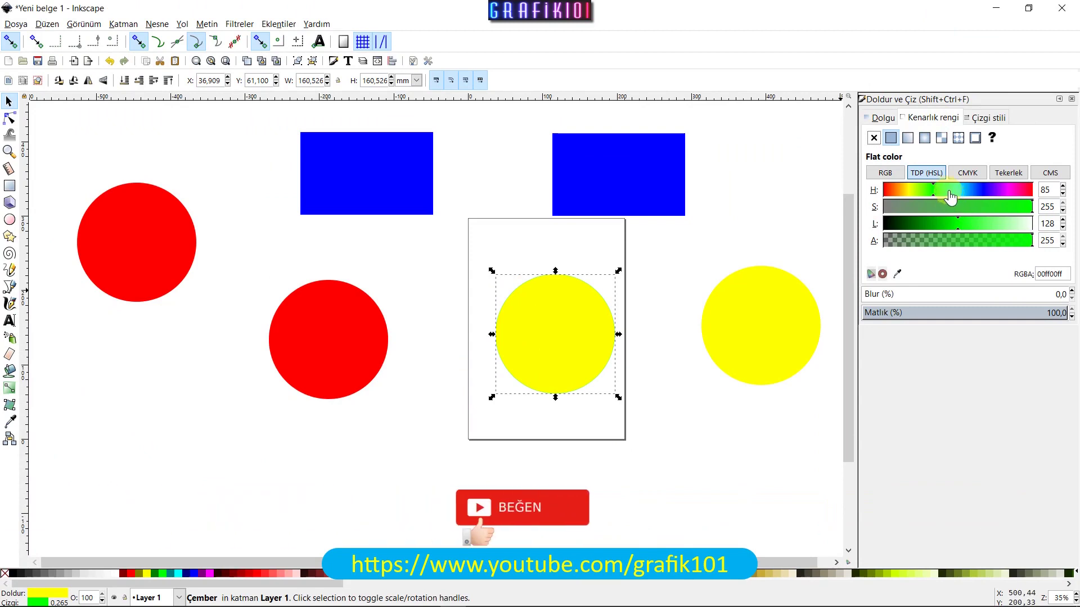
left_click(972, 119)
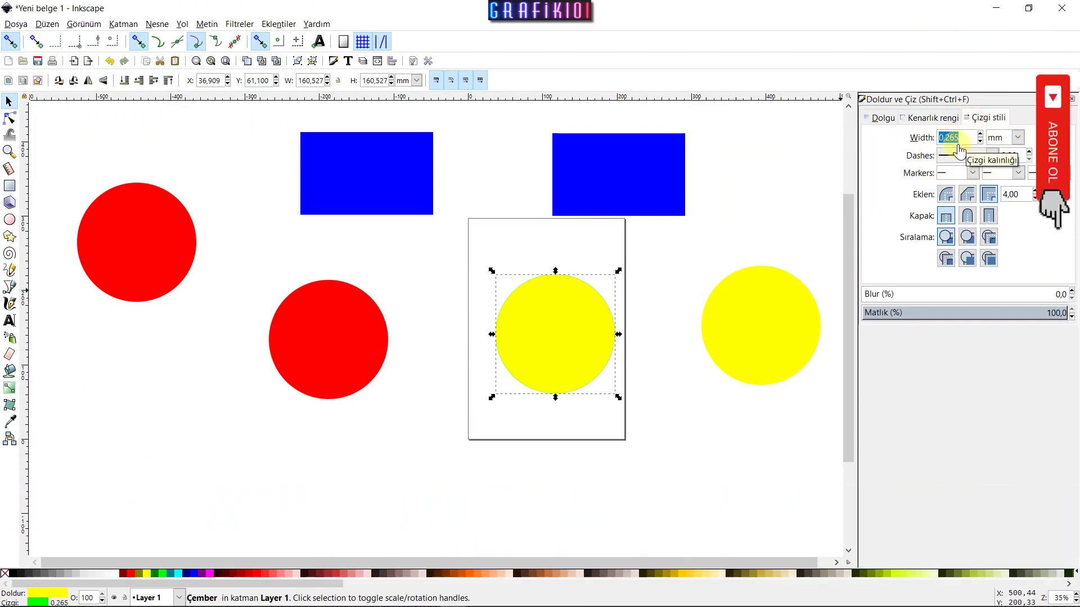
type("2")
key("Return")
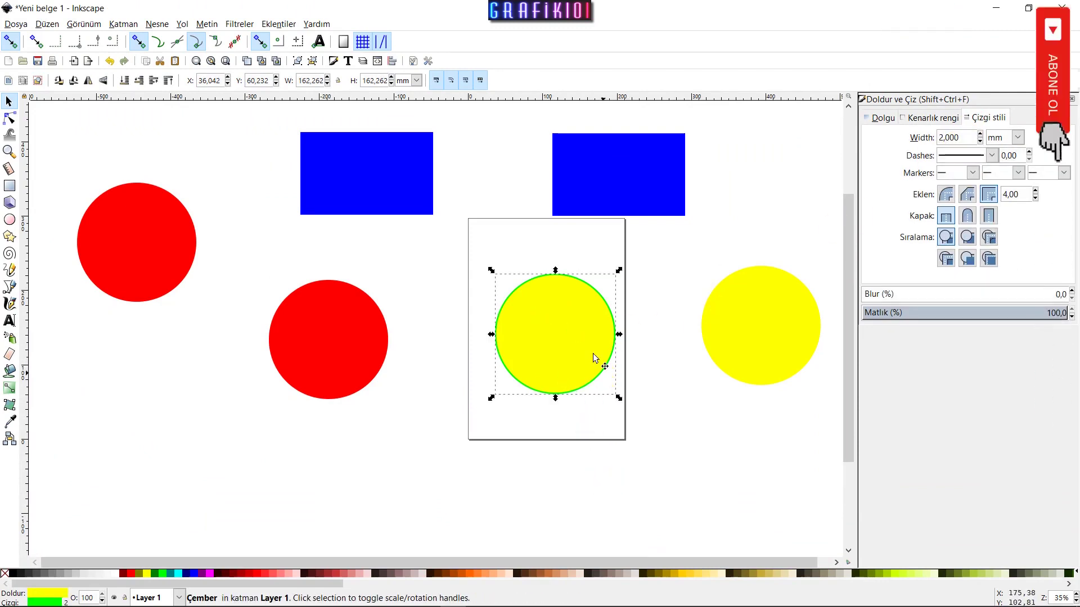
key("ctrl")
- Copy the green-outlined circle below-right, then move both together via Select Same > Stroke Color
key("ctrl+d")
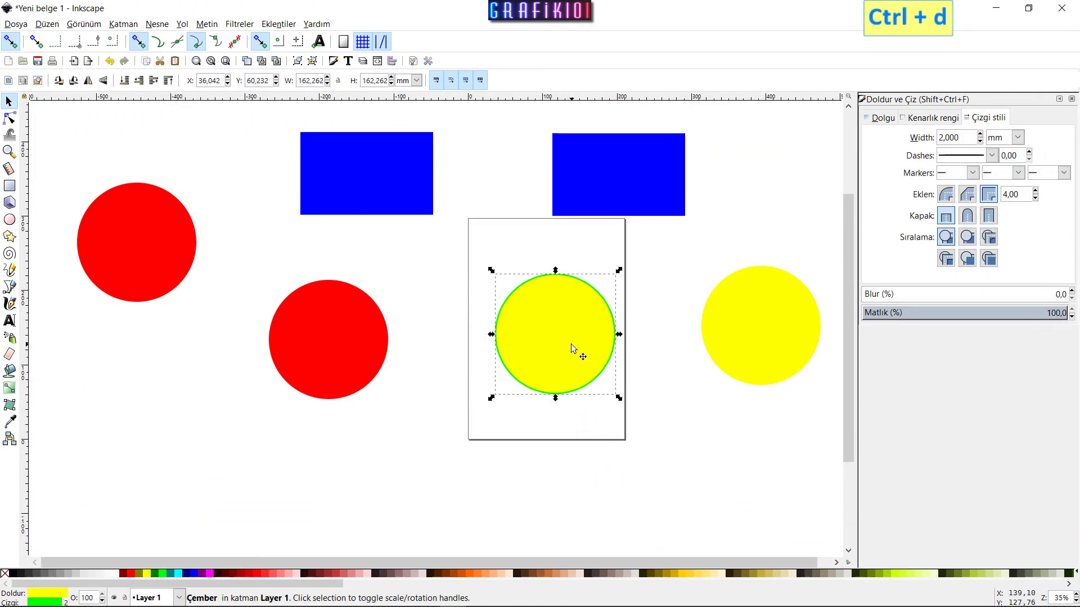
mouse_move(572, 346)
left_mouse_down()
mouse_move(649, 471)
mouse_move(656, 463)
left_mouse_up()
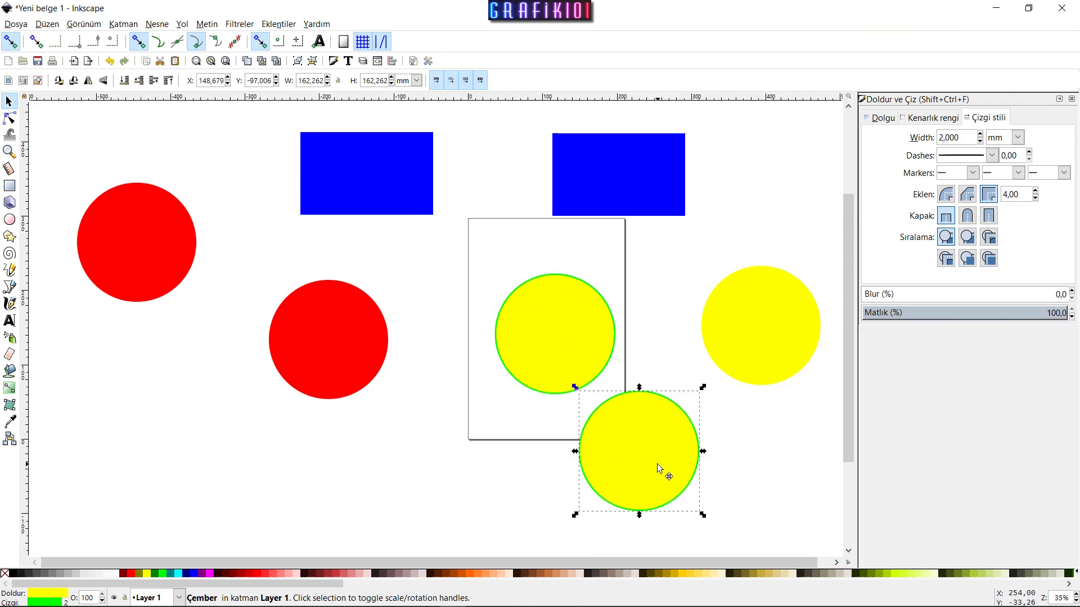
right_click(630, 471)
mouse_move(668, 356)
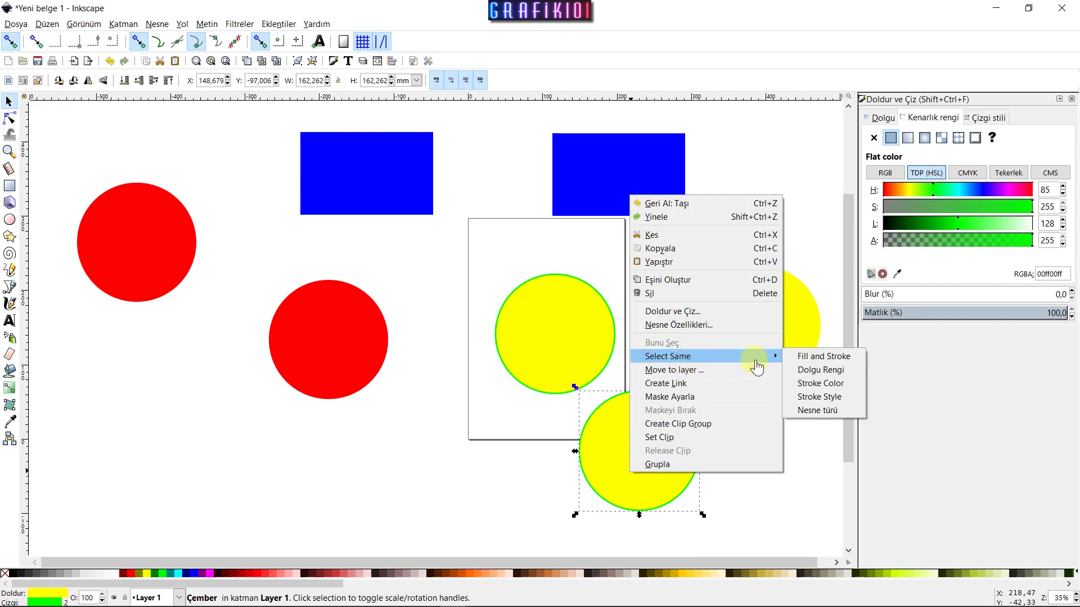
left_click(828, 382)
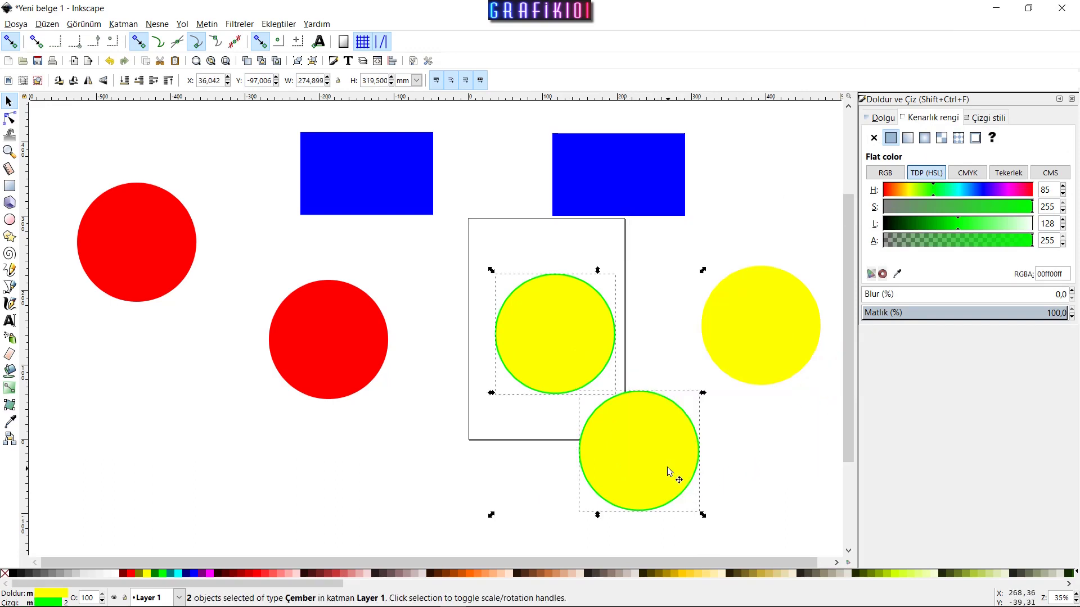
left_click_drag(667, 469, 598, 430)
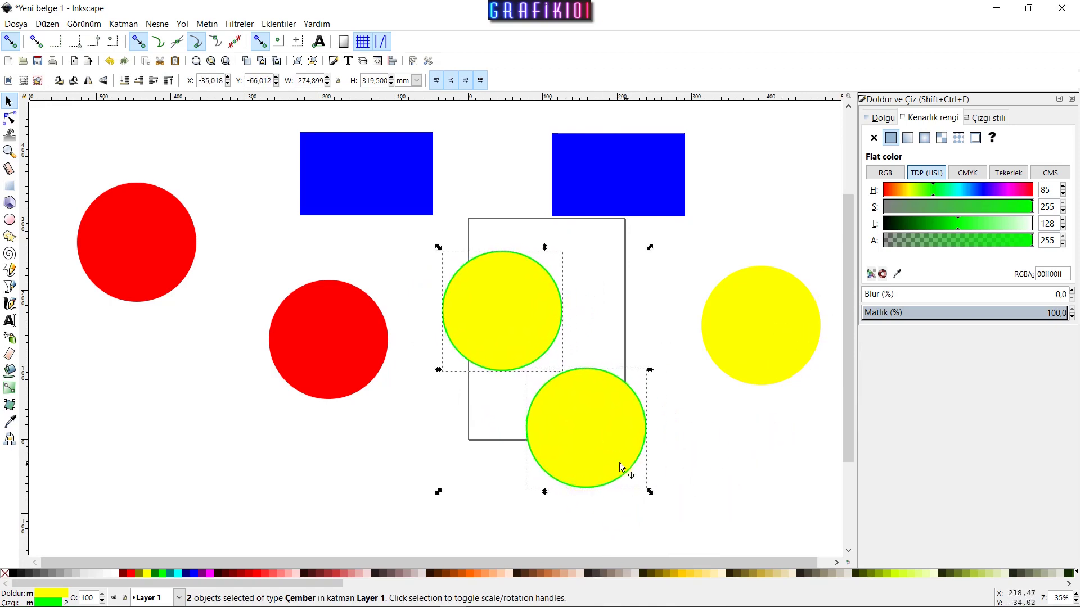
left_click(696, 467)
- Select the yellow circles by matching fill, shift them left, and reselect the lower circle
left_click(596, 450)
right_click(588, 464)
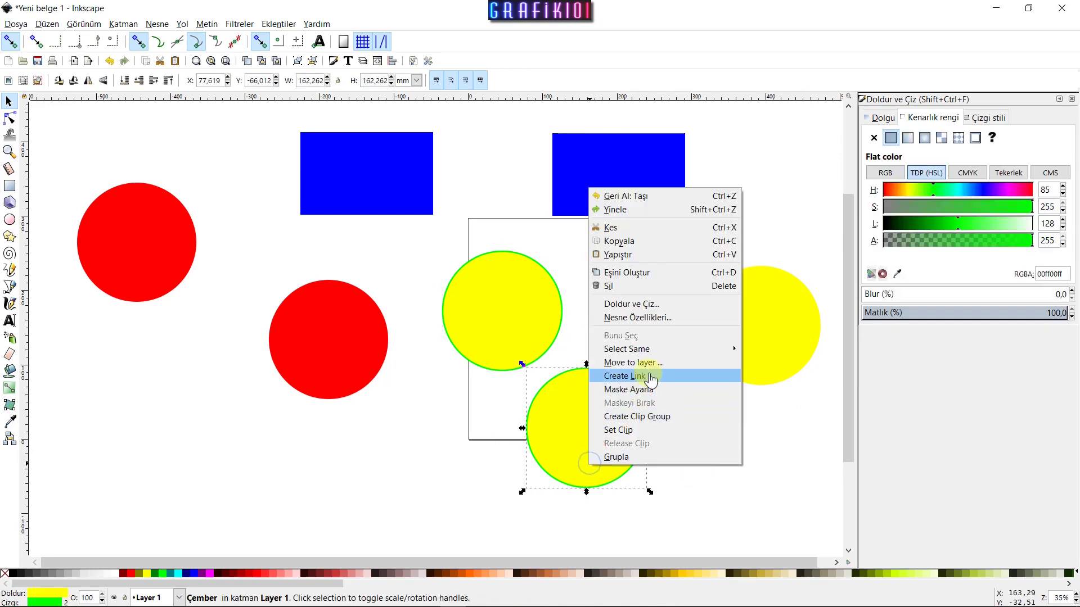
mouse_move(666, 348)
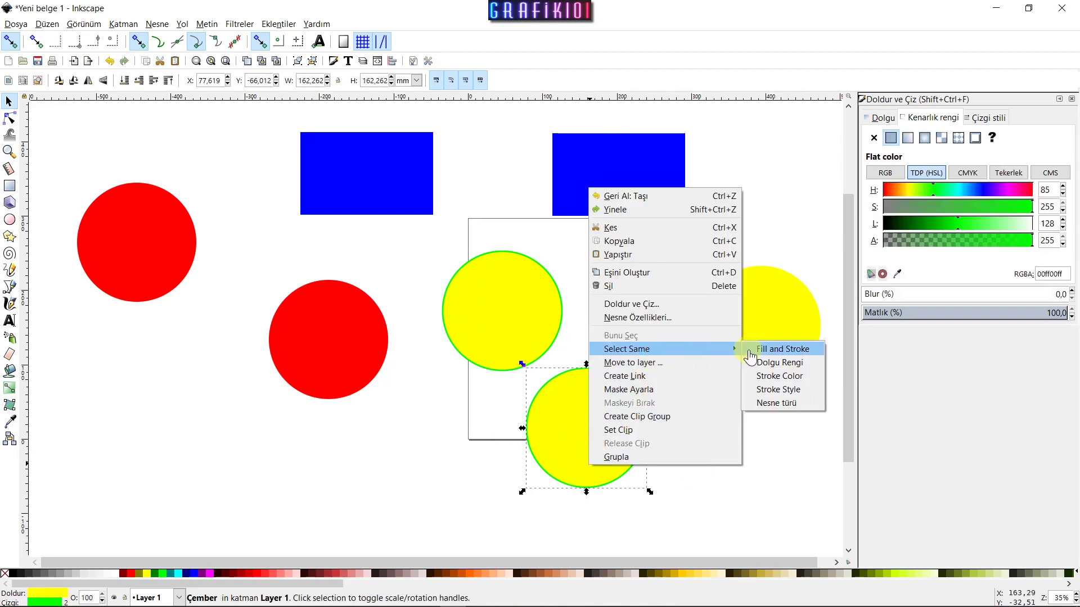
left_click(797, 372)
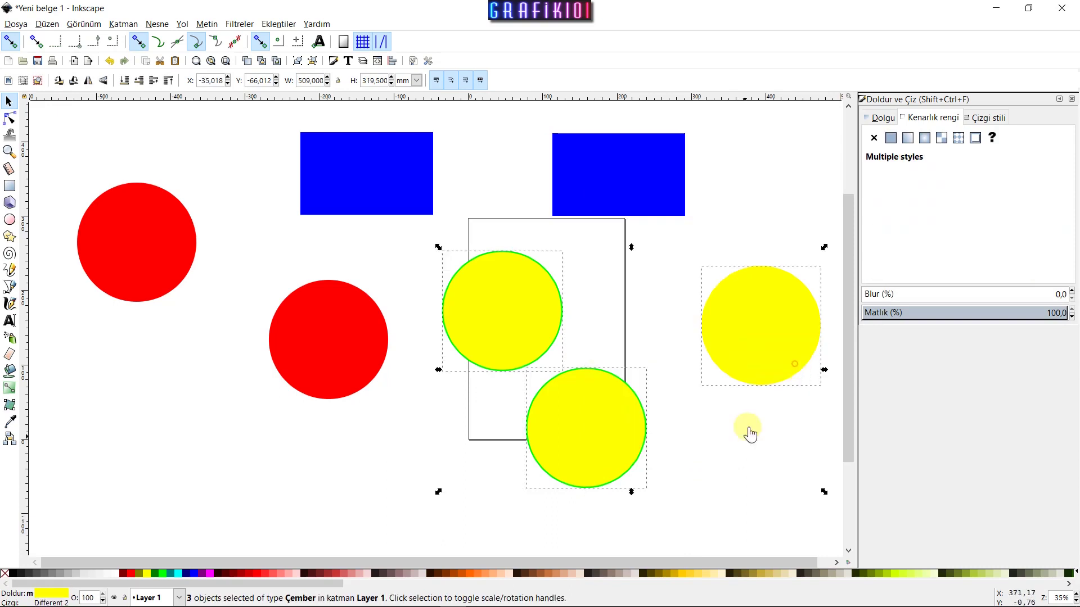
left_click_drag(778, 360, 737, 332)
left_click_drag(417, 442, 454, 329)
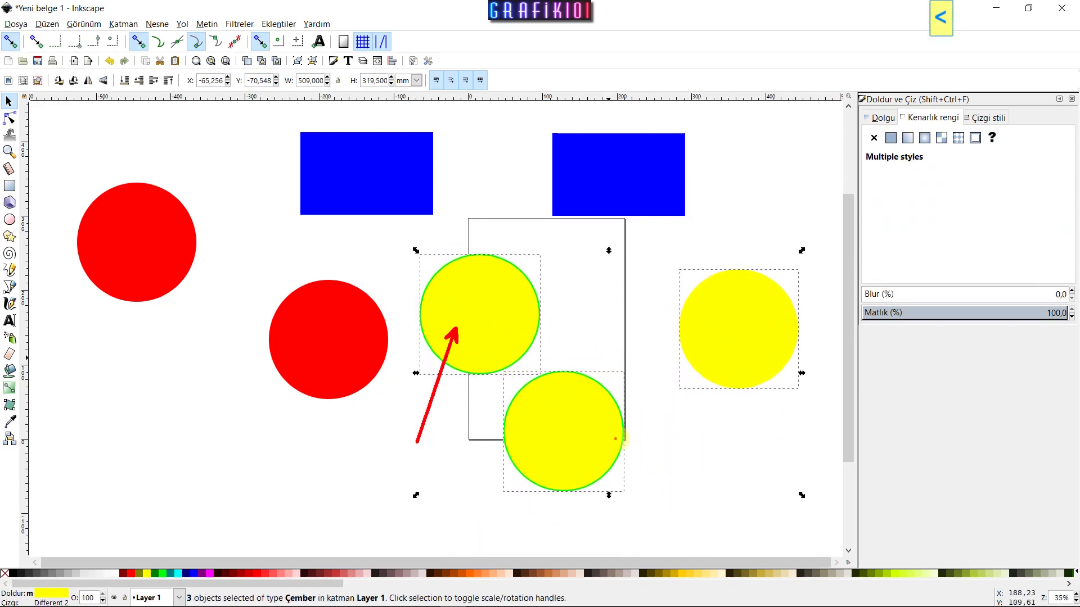
left_click_drag(640, 495, 595, 446)
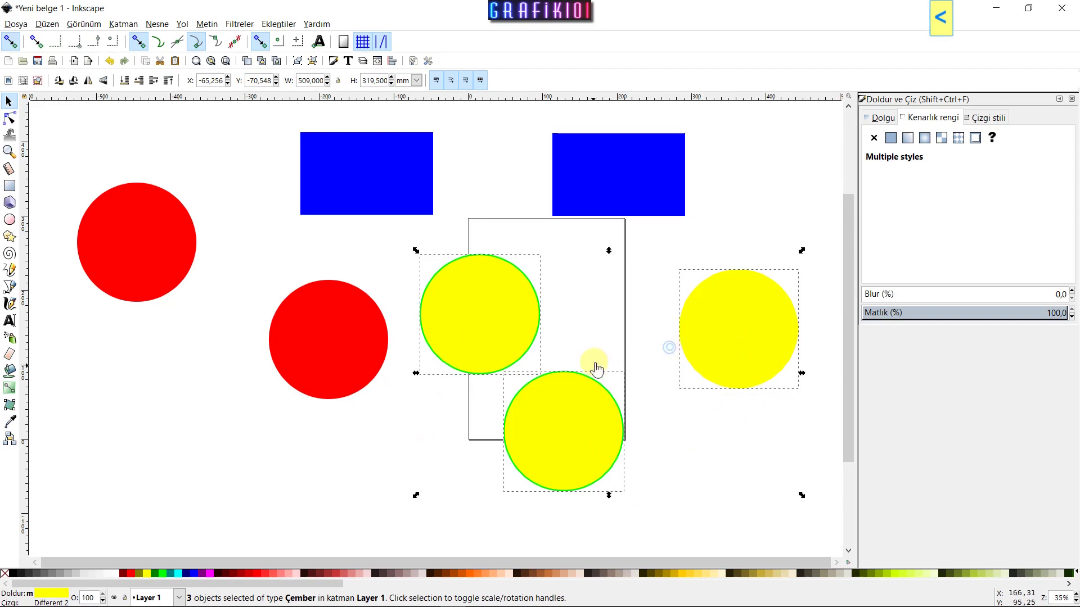
left_click(600, 406)
- Recolour the lower circle's outline magenta and place a duplicate at the canvas's lower left
left_click_drag(946, 200, 1010, 201)
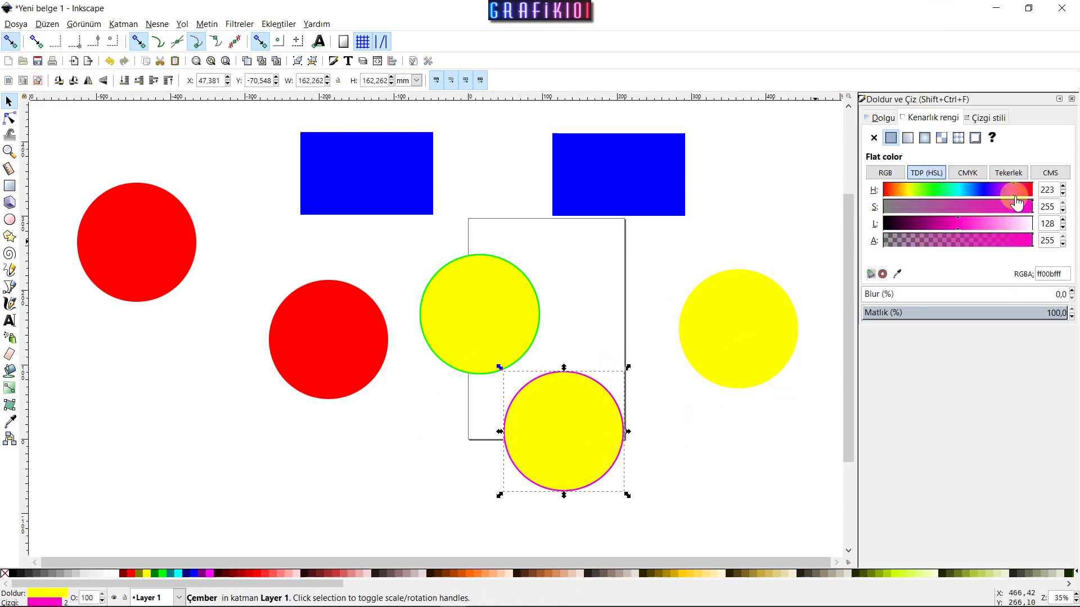
right_click(580, 462)
mouse_move(617, 348)
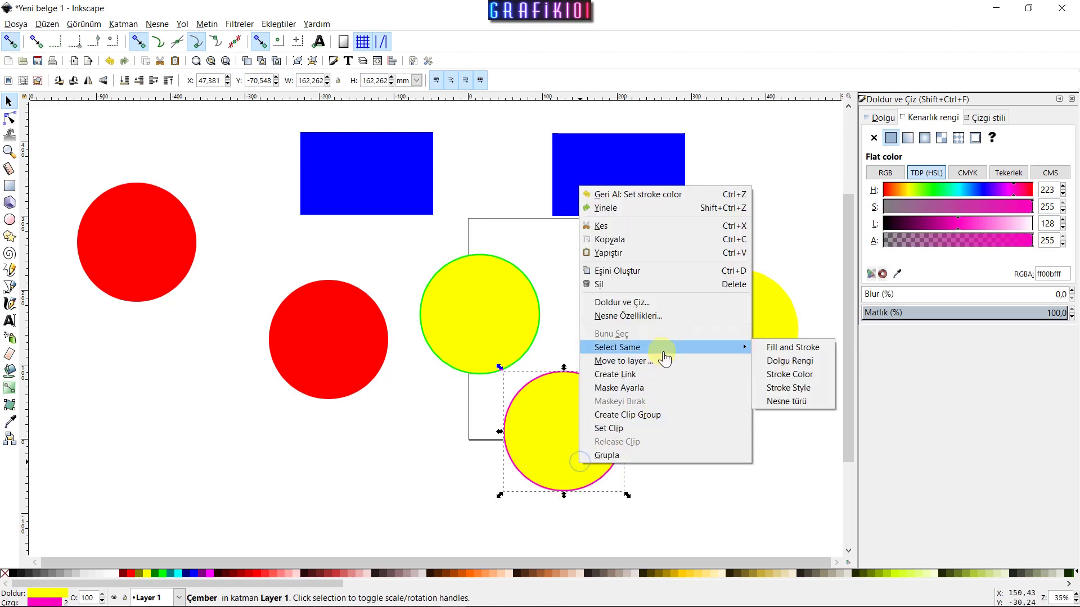
left_click(798, 376)
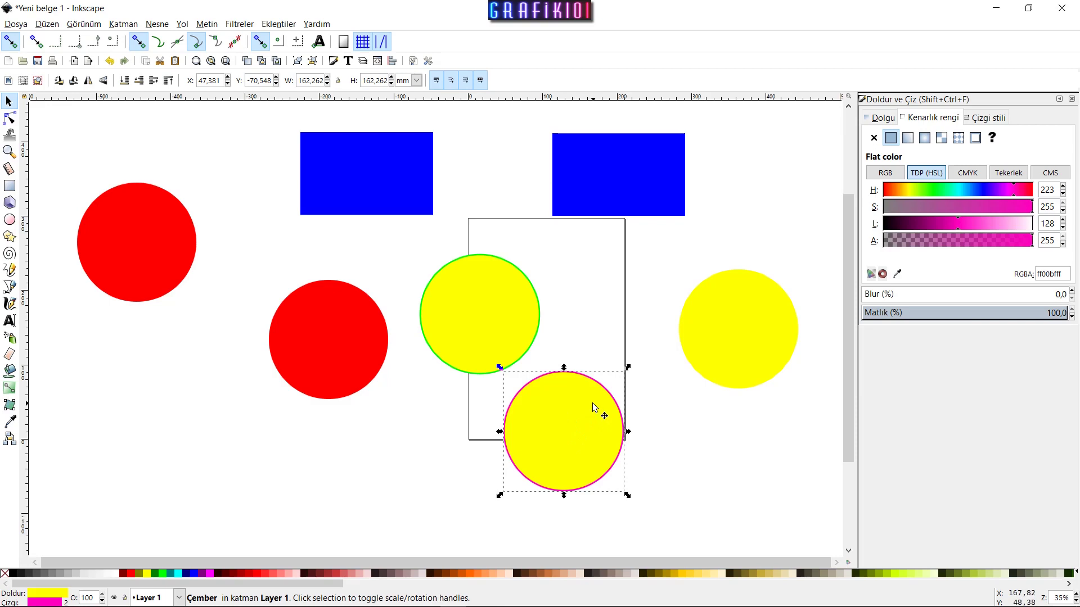
key("ctrl+d")
left_click_drag(582, 412, 128, 371)
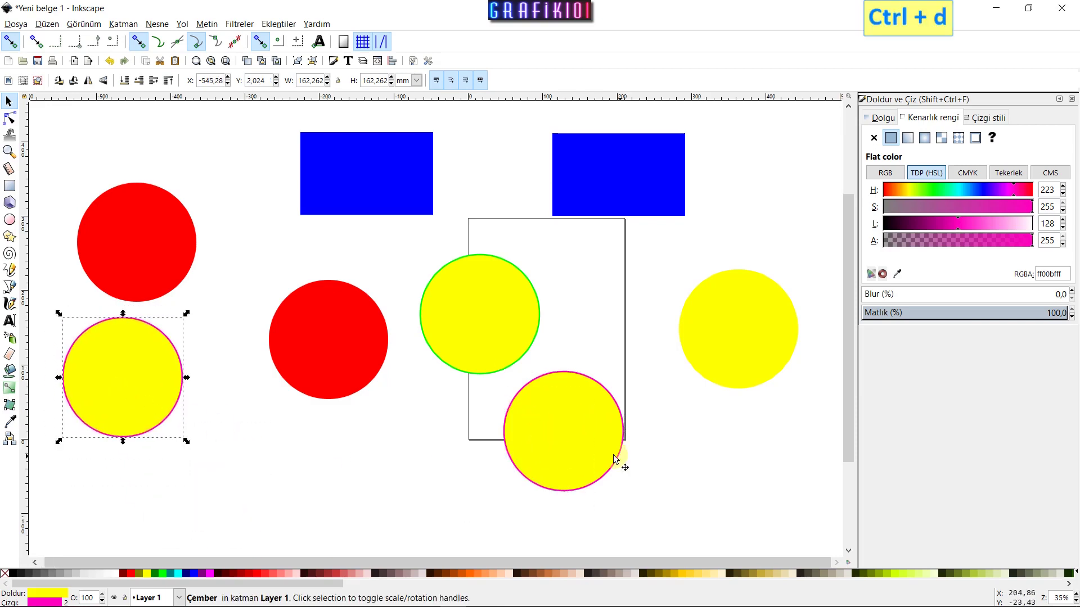
- Select both magenta-outlined circles by stroke colour, move them right and down, then reselect the lower one
right_click(128, 360)
mouse_move(202, 245)
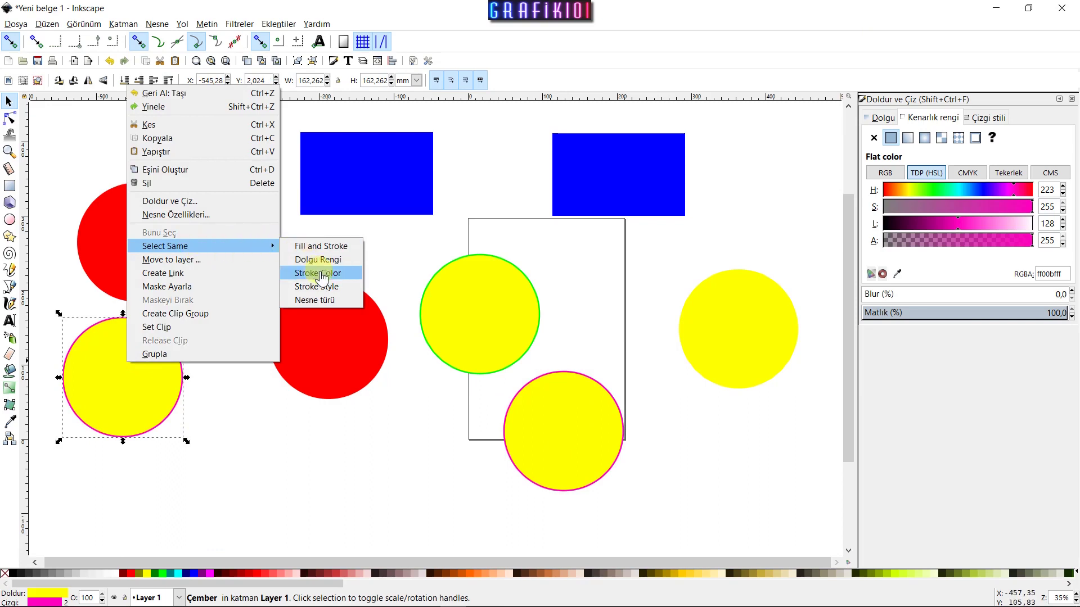
left_click(317, 273)
mouse_move(611, 422)
left_mouse_down()
mouse_move(716, 475)
mouse_move(558, 467)
left_mouse_up()
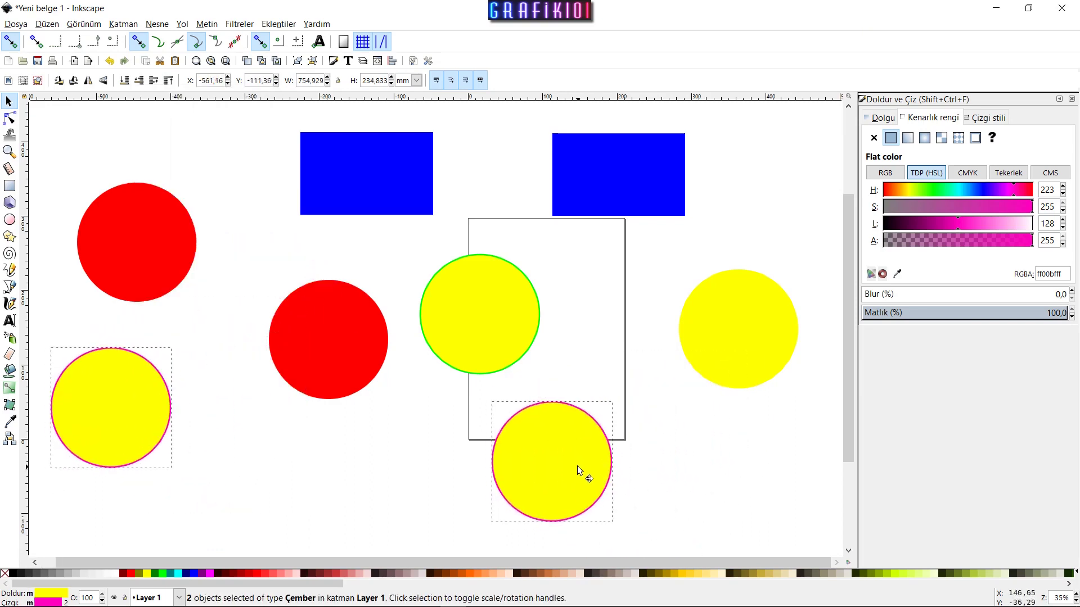
left_click(658, 488)
left_click(551, 481)
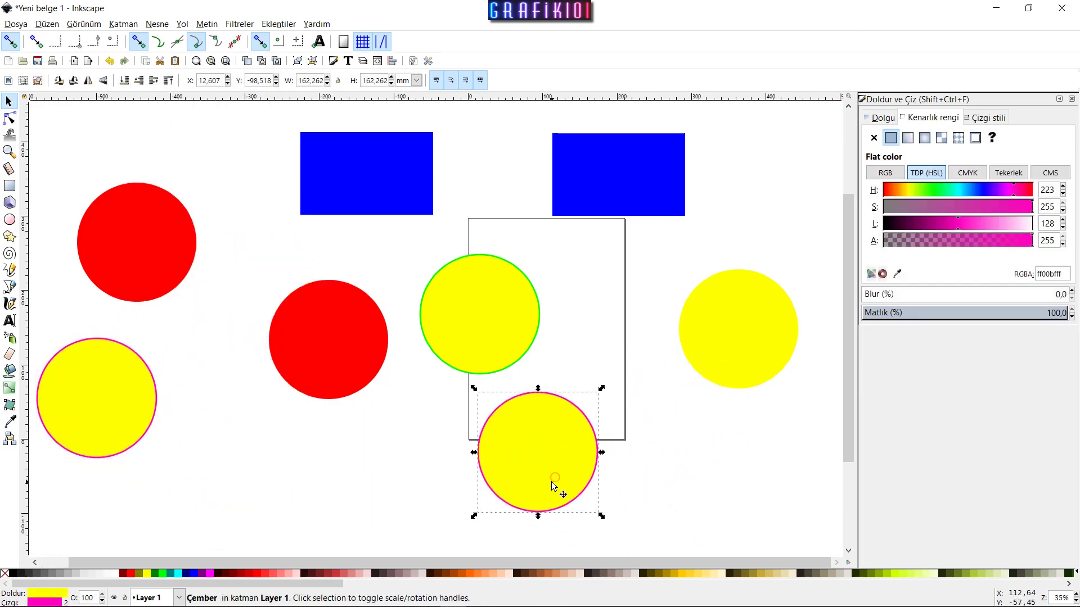
right_click(551, 481)
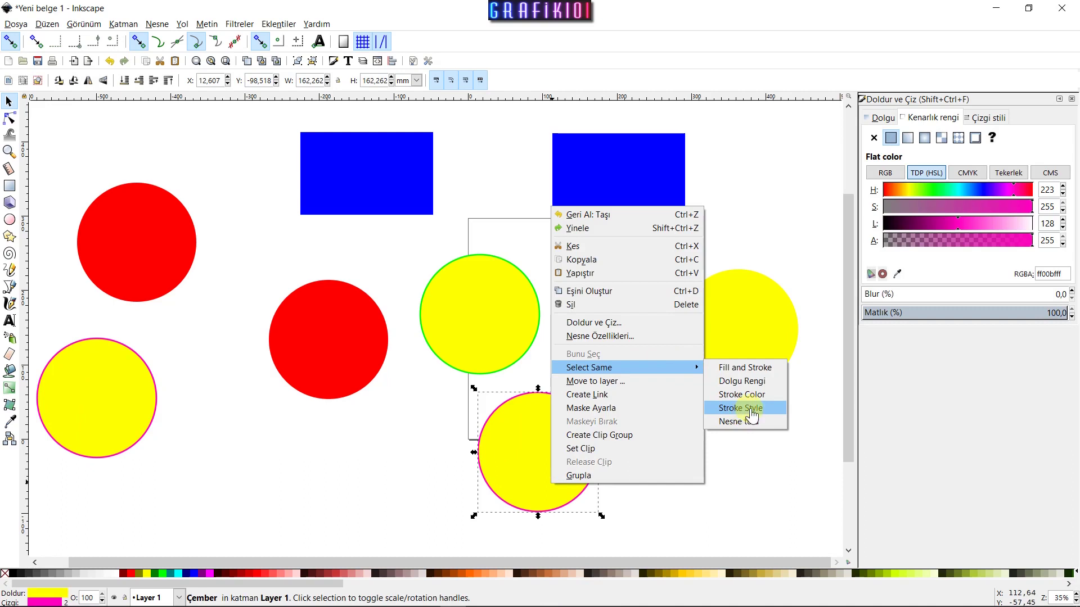
- Give the lower magenta circle a dashed outline with a 4 mm stroke width
left_click(750, 410)
left_click(513, 461)
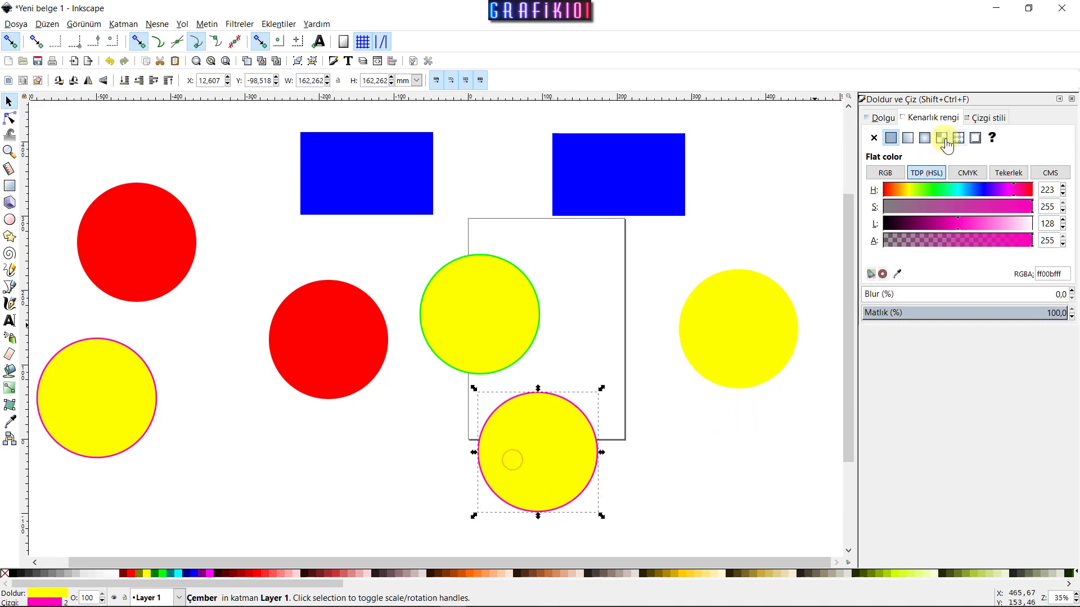
left_click(984, 120)
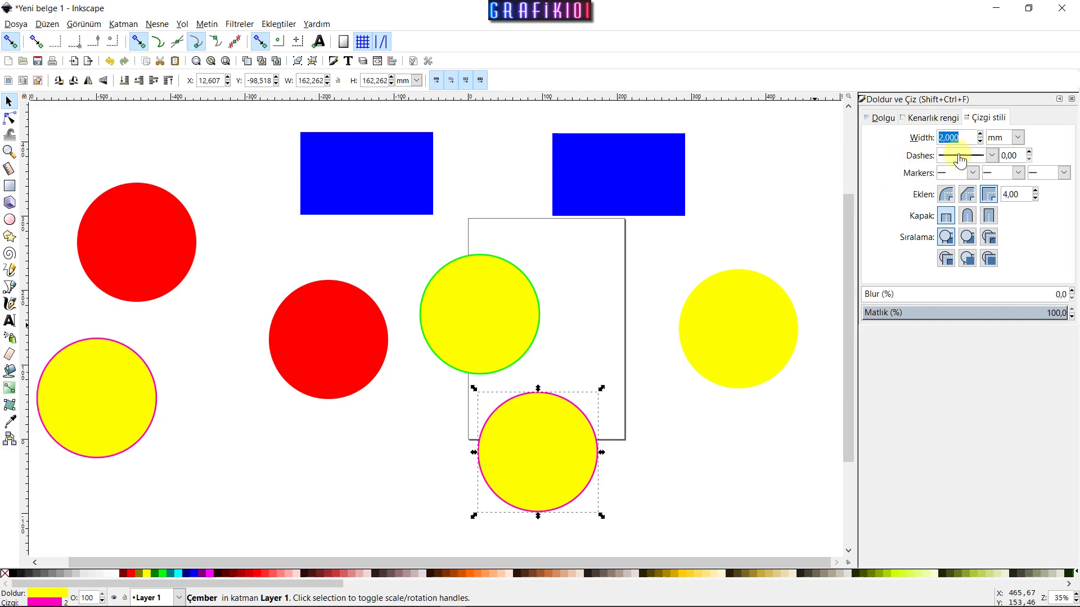
left_click(993, 156)
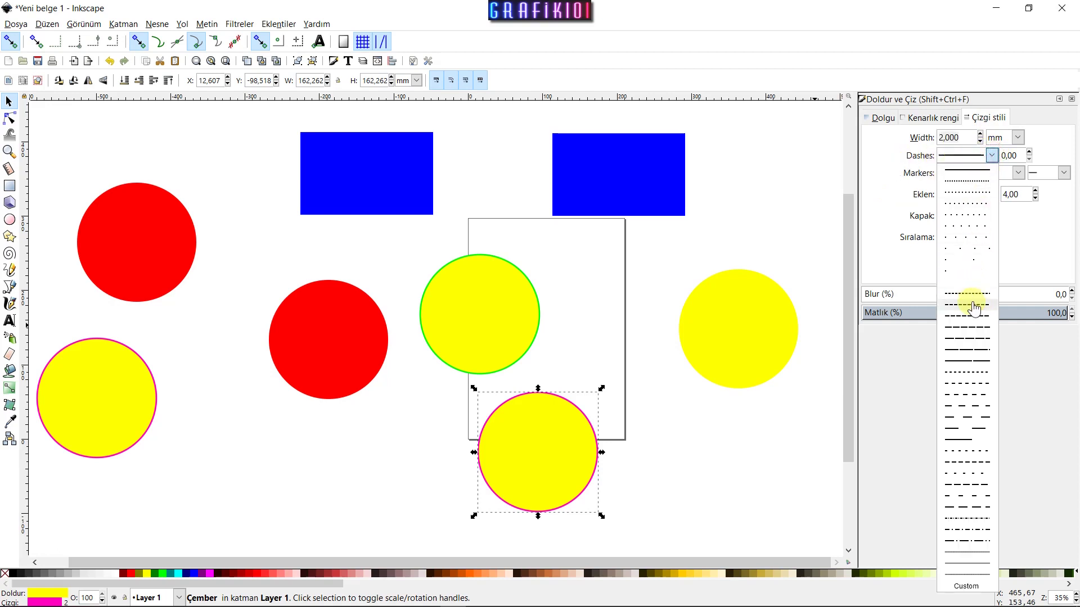
left_click(966, 332)
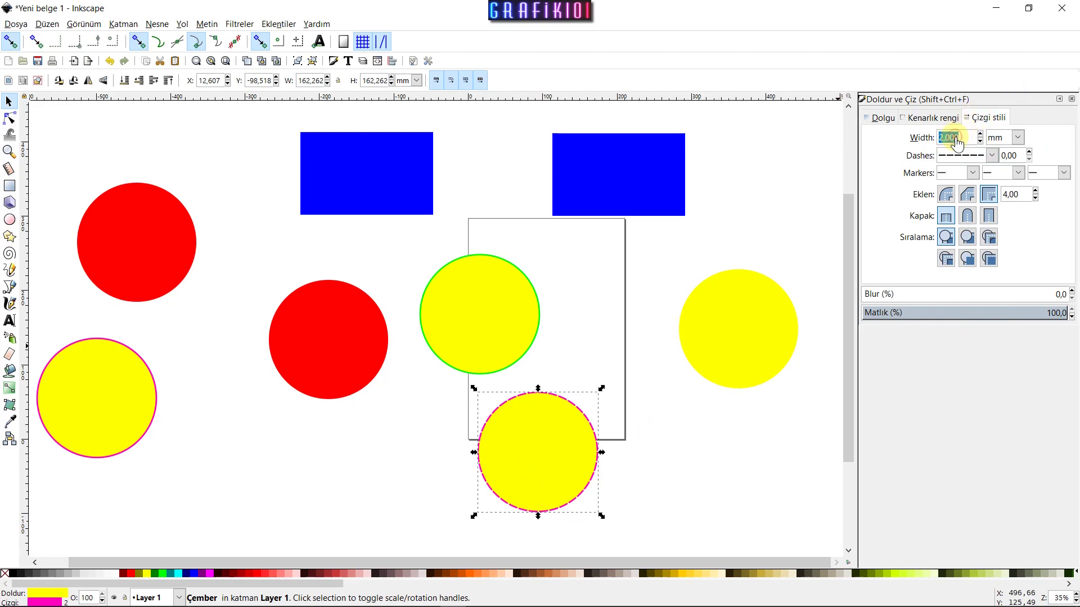
type("4")
key("Return")
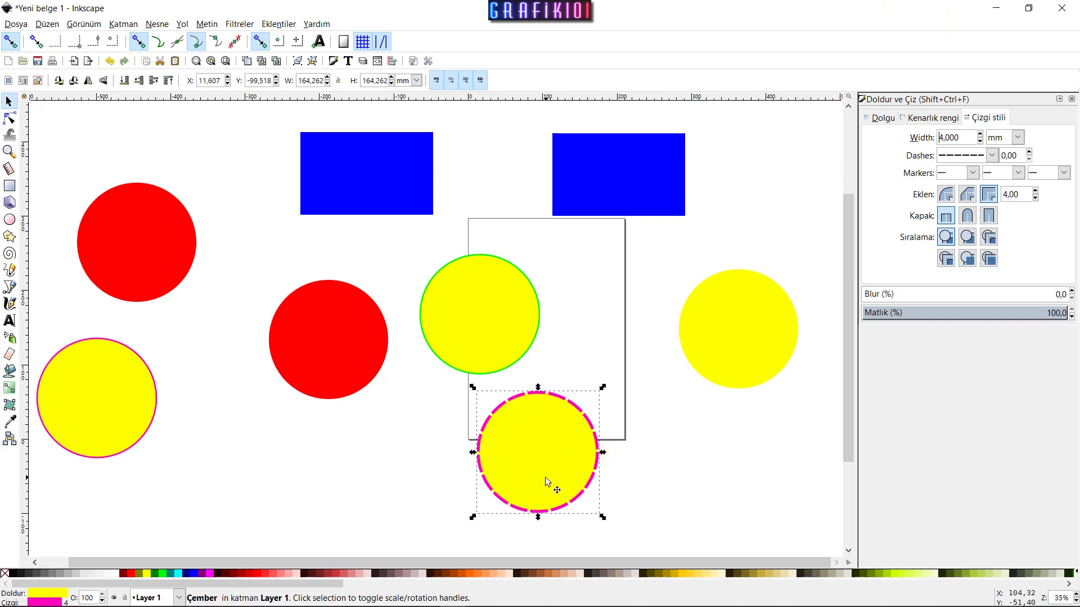
- Add two dashed copies, right and top right, then select all three by stroke style and shift them left
key("ctrl+d")
mouse_move(522, 484)
left_mouse_down()
mouse_move(672, 497)
mouse_move(764, 212)
left_mouse_up()
key("ctrl+d")
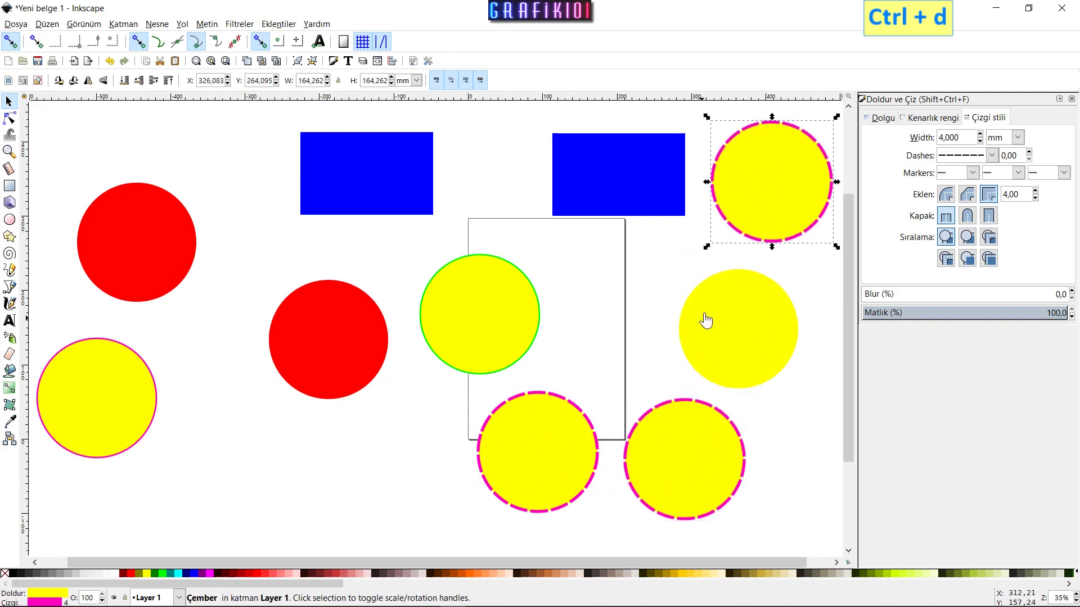
right_click(761, 163)
mouse_move(800, 324)
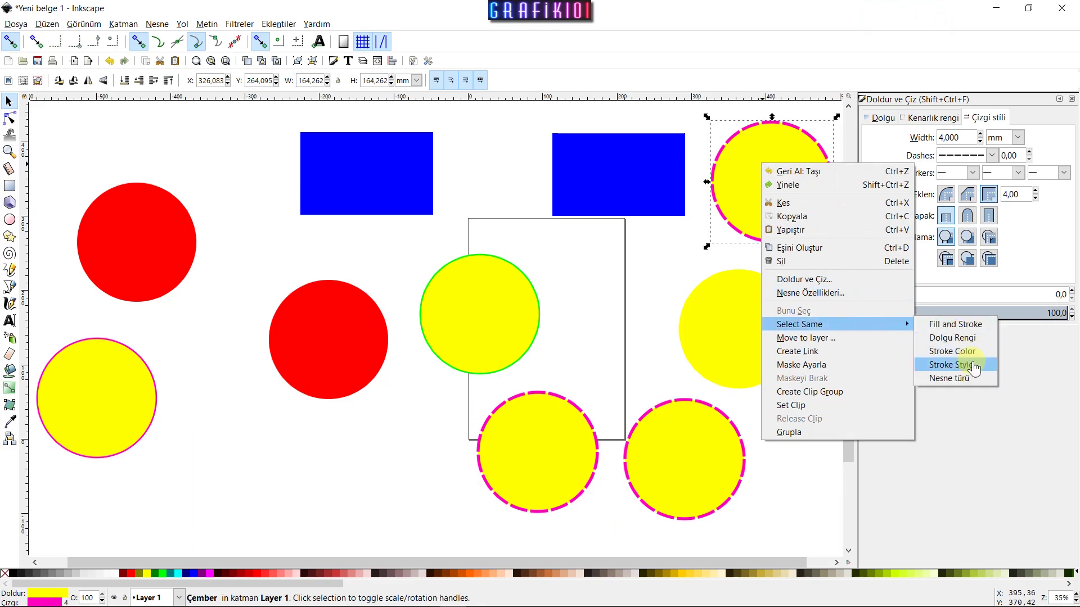
left_click(952, 365)
mouse_move(710, 477)
left_mouse_down()
mouse_move(542, 509)
mouse_move(700, 495)
mouse_move(685, 477)
left_mouse_up()
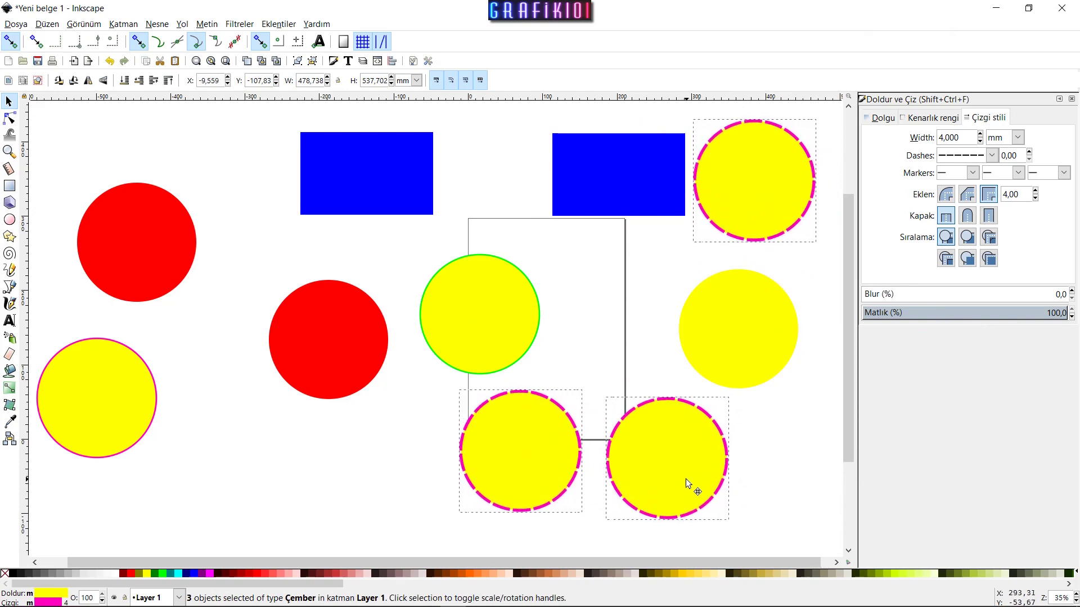
left_click_drag(685, 478, 686, 478)
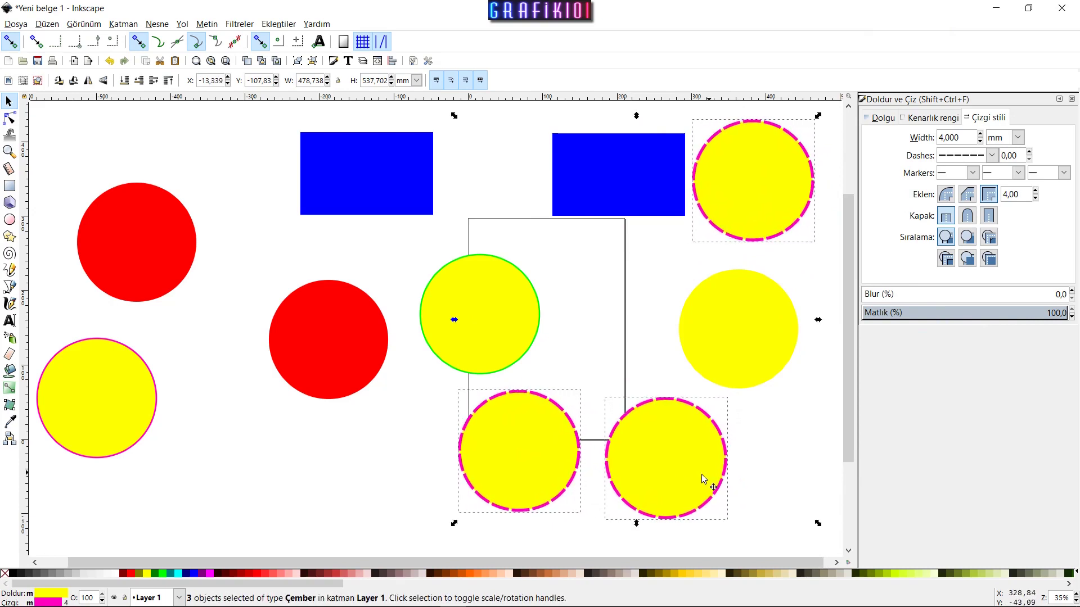
left_click(779, 449)
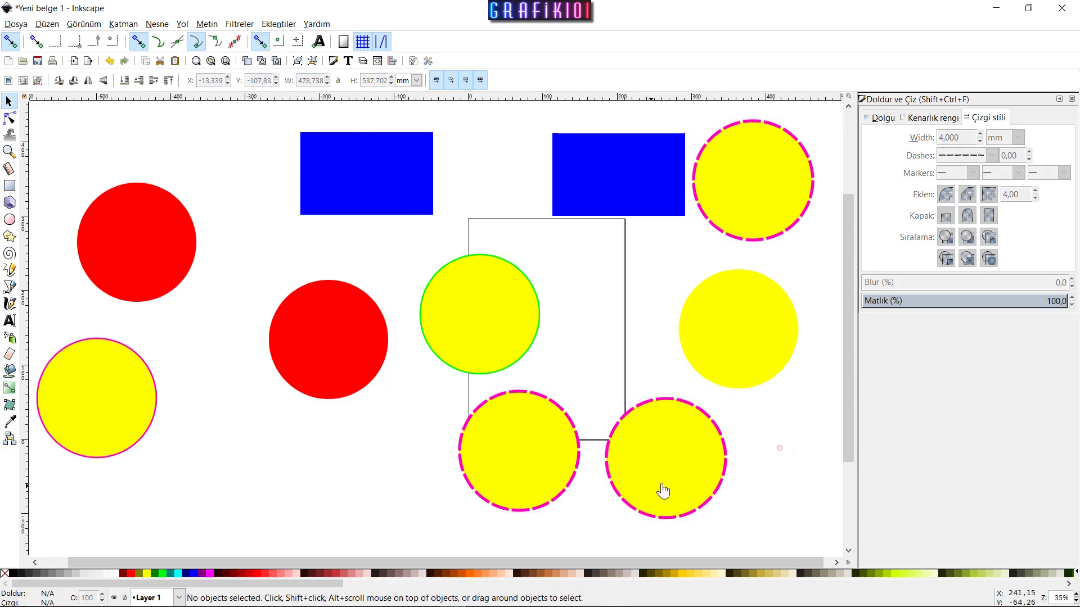
- Select all eight circles by object type and shift them slightly down and right
left_click(340, 350)
right_click(340, 350)
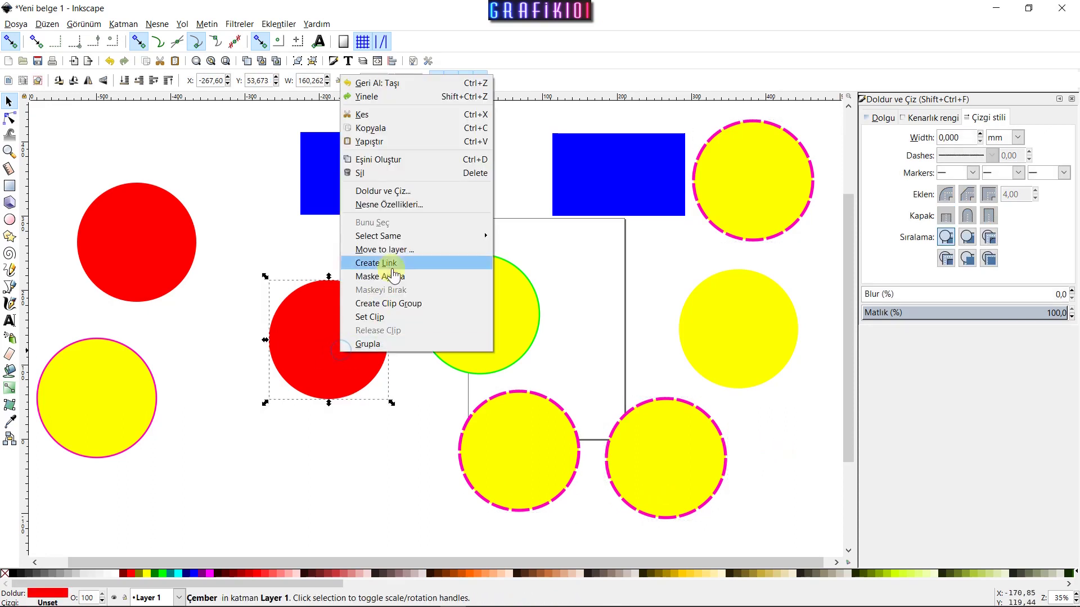
mouse_move(413, 236)
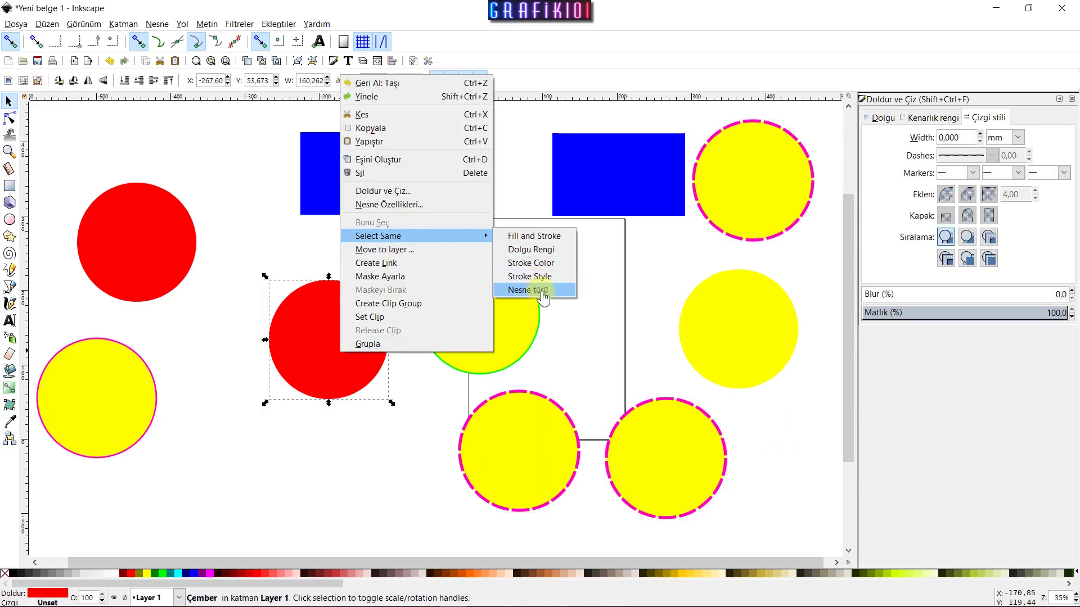
left_click(529, 290)
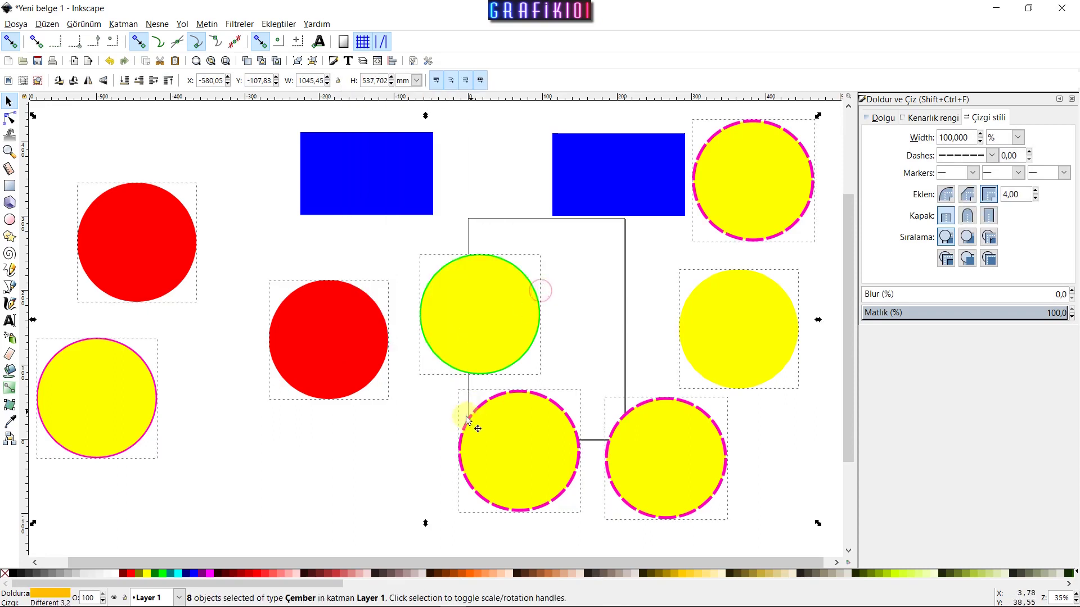
left_click_drag(342, 353, 395, 362)
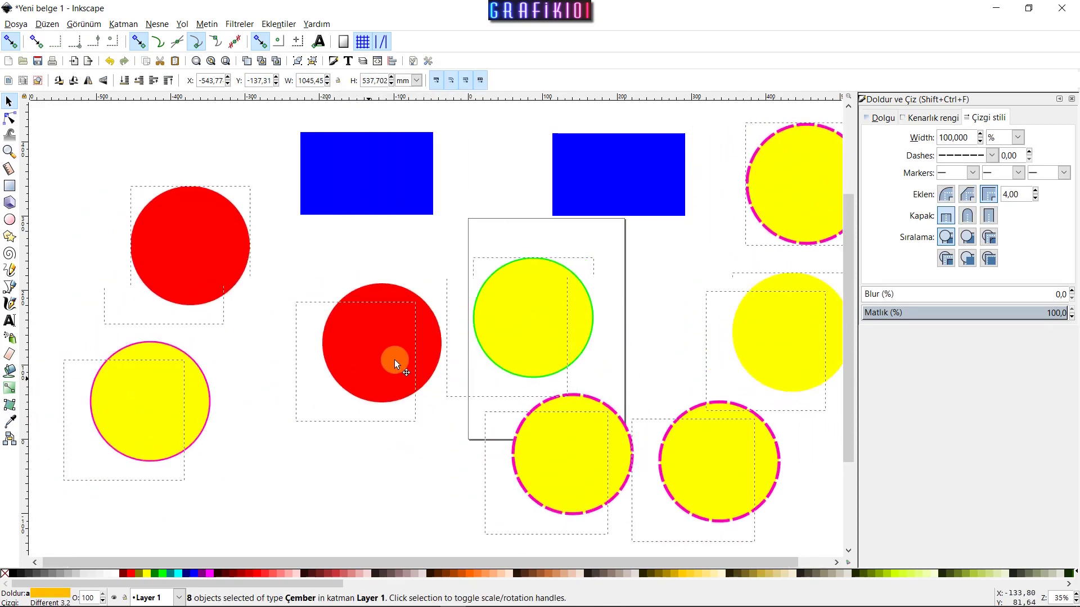
mouse_move(395, 362)
left_mouse_down()
mouse_move(351, 364)
mouse_move(371, 386)
mouse_move(356, 375)
left_mouse_up()
- Select both blue rectangles with Select Same, move them a little left, then deselect
left_click(377, 181)
right_click(377, 181)
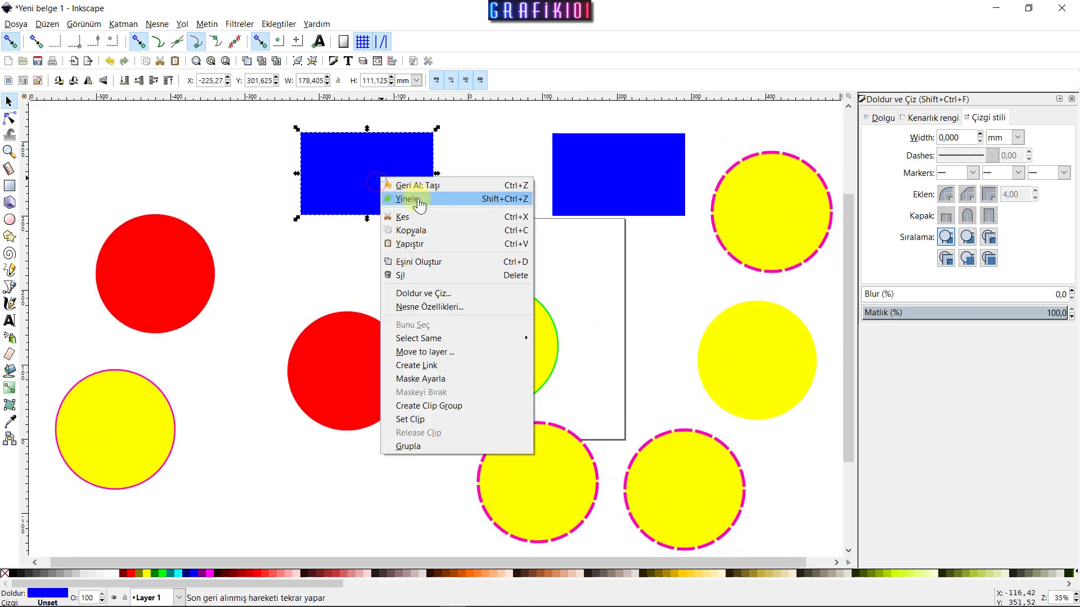
mouse_move(456, 339)
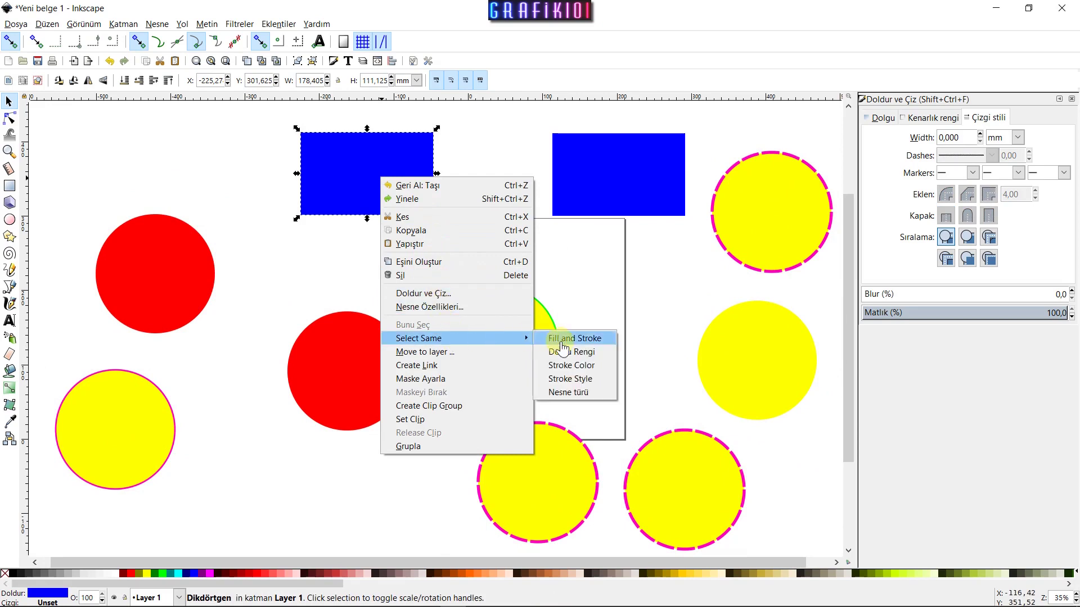
left_click(568, 392)
mouse_move(618, 176)
left_mouse_down()
mouse_move(567, 198)
mouse_move(572, 184)
left_mouse_up()
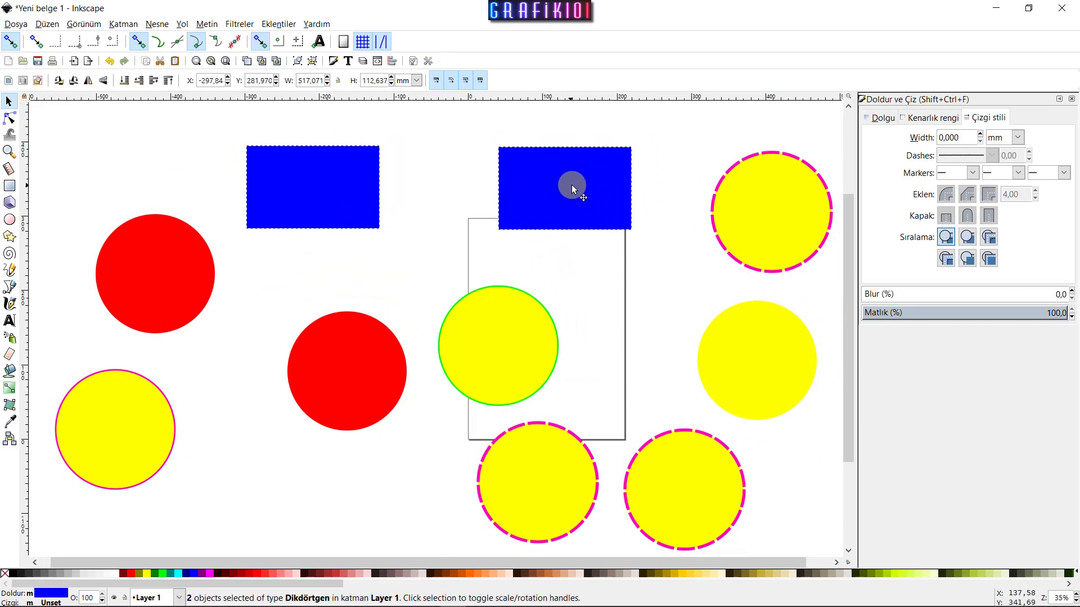
left_click_drag(571, 185, 600, 171)
left_click(558, 274)
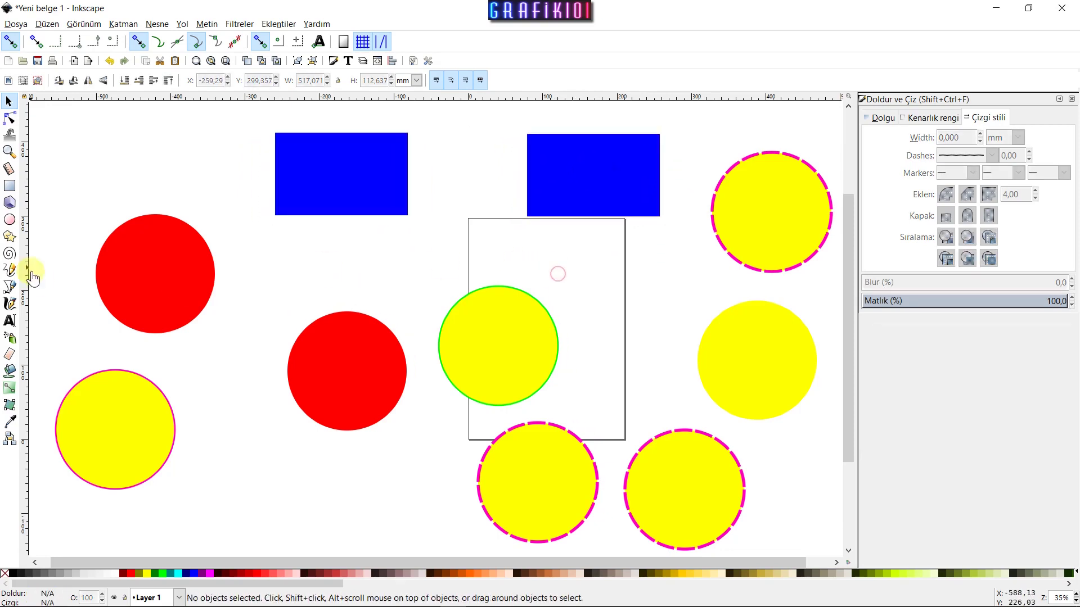
- Draw a five-pointed star below the central red circle, scale it to about 144 mm and colour it cyan
left_click(10, 237)
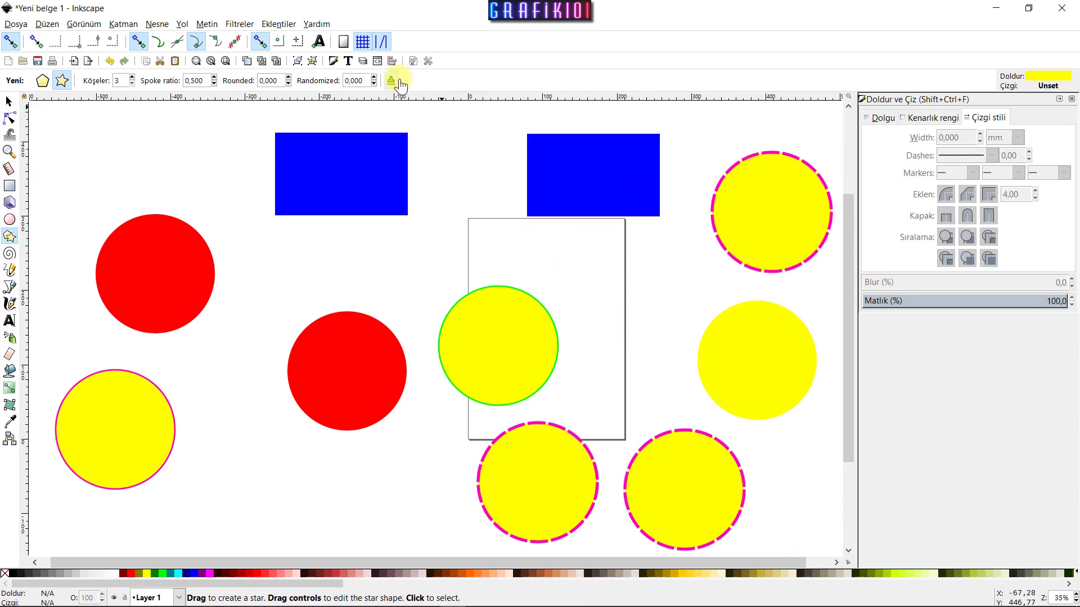
left_click_drag(235, 250, 291, 307)
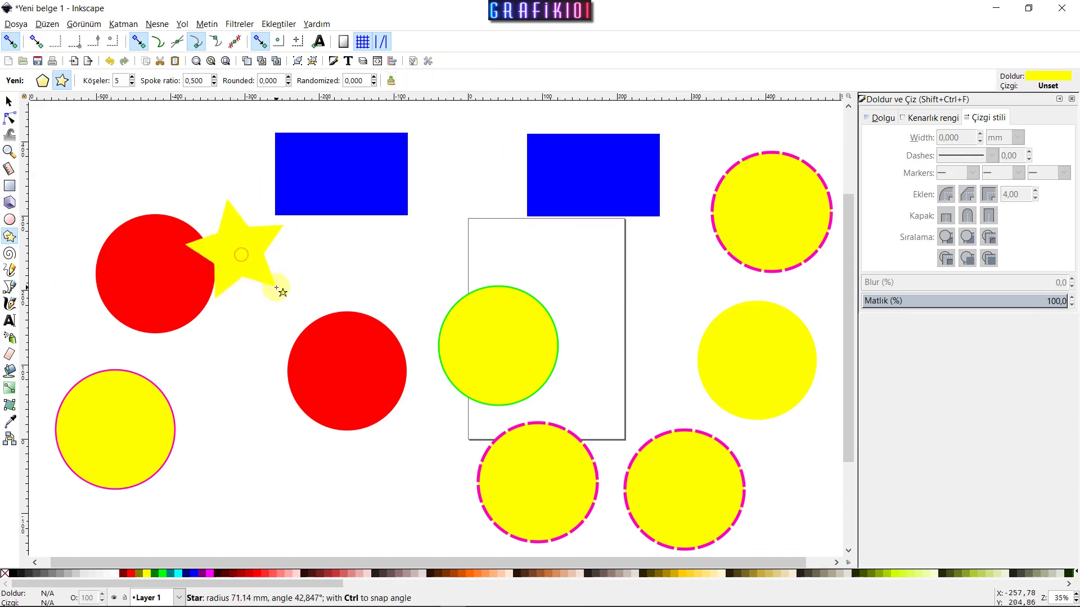
left_click(8, 103)
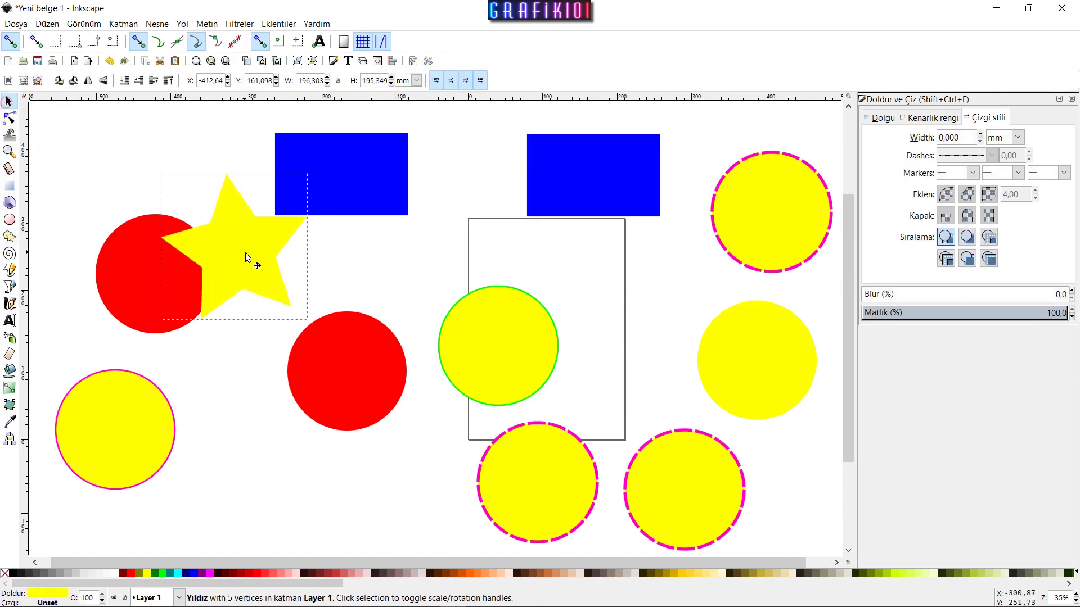
left_click_drag(245, 252, 257, 484)
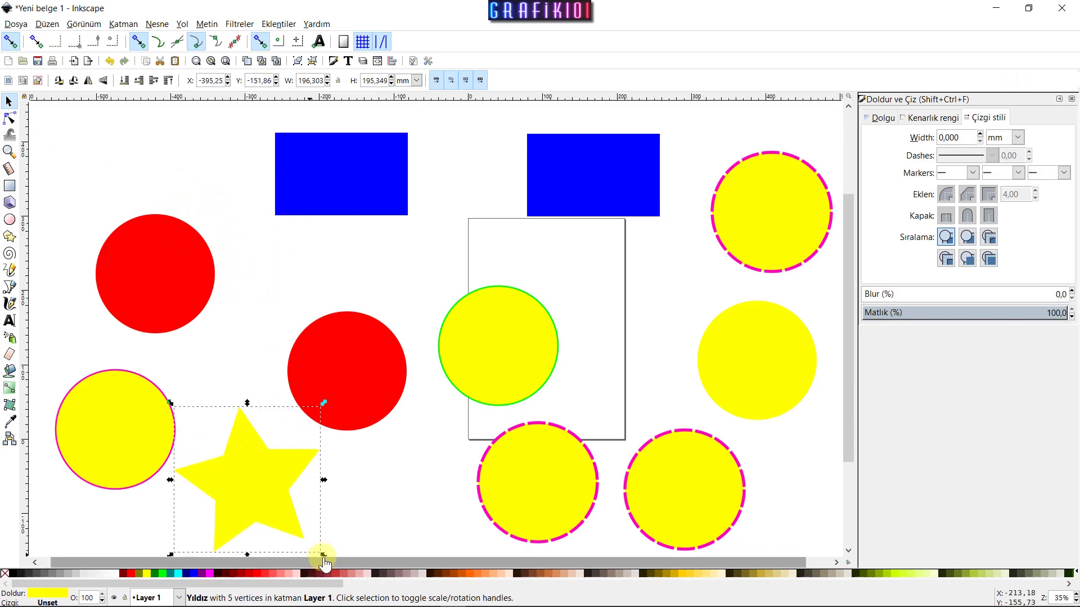
left_click_drag(323, 553, 284, 520)
left_click_drag(233, 464, 265, 484)
left_click(177, 573)
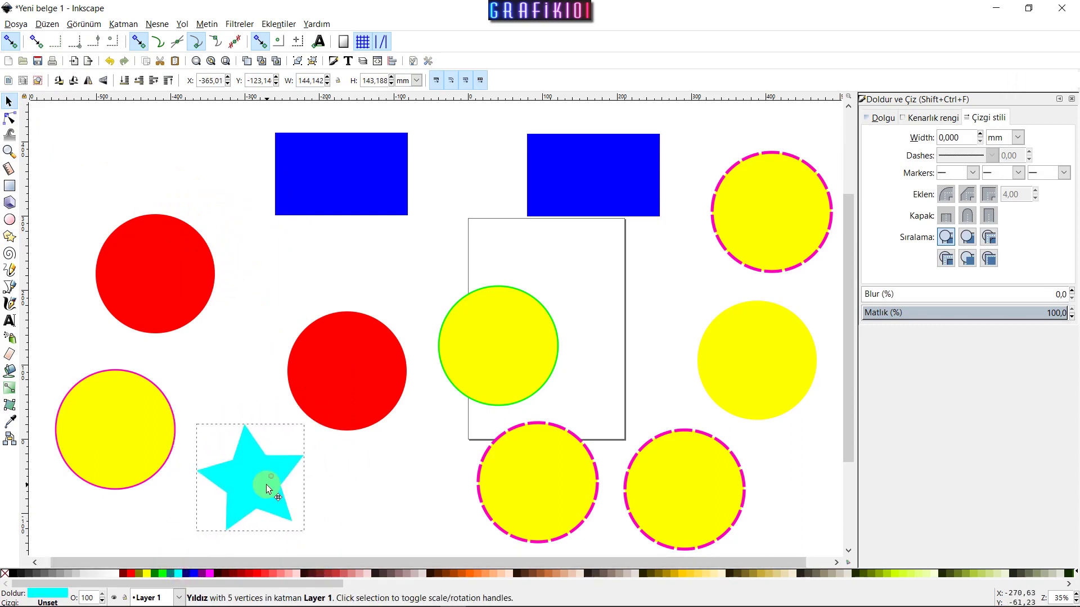
- Duplicate the cyan star twice, placing one copy beside the left blue rectangle
key("ctrl+d")
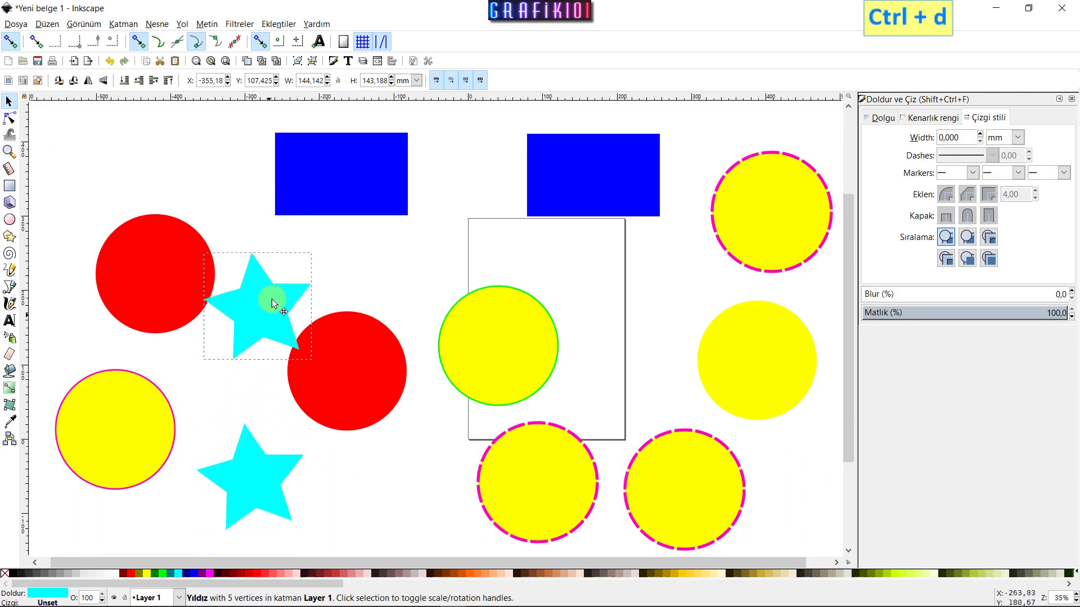
mouse_move(265, 484)
left_mouse_down()
mouse_move(227, 163)
mouse_move(626, 301)
left_mouse_up()
key("ctrl+d")
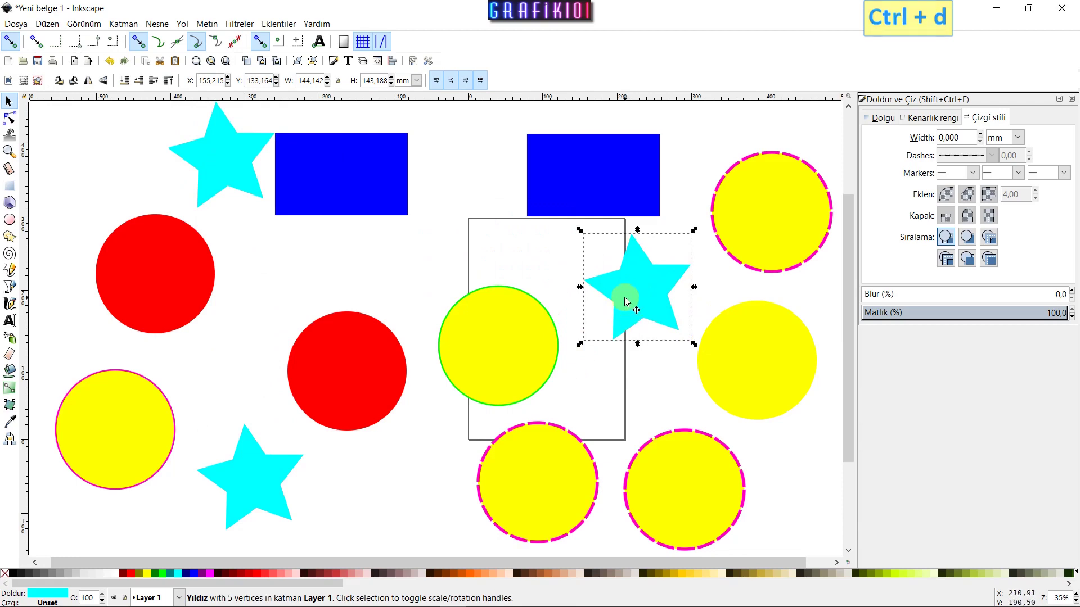
- Select all three stars by object type and shift them together down and right
right_click(625, 301)
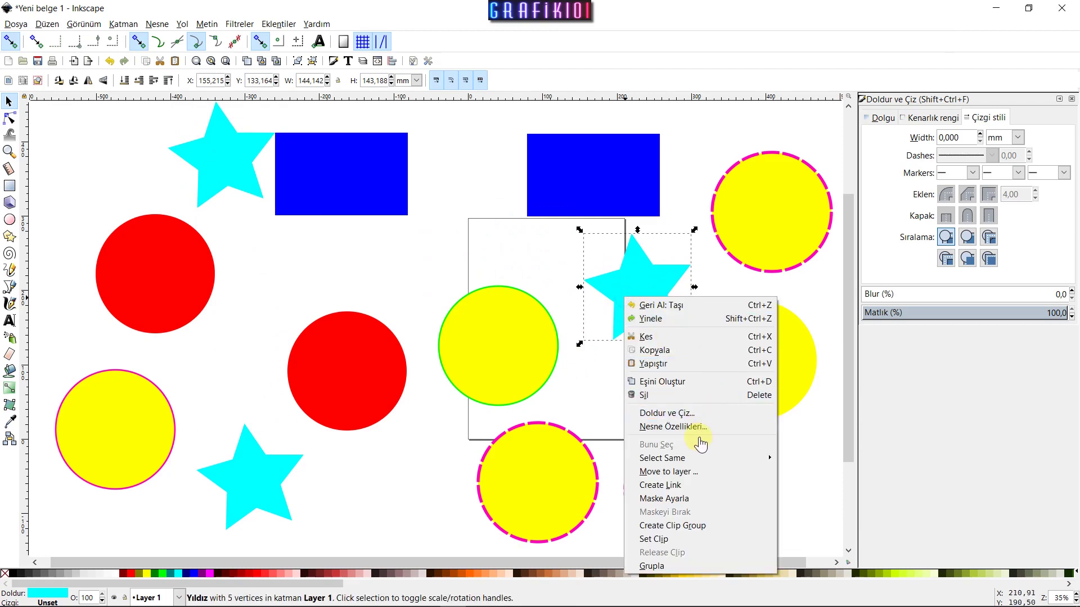
left_click(821, 510)
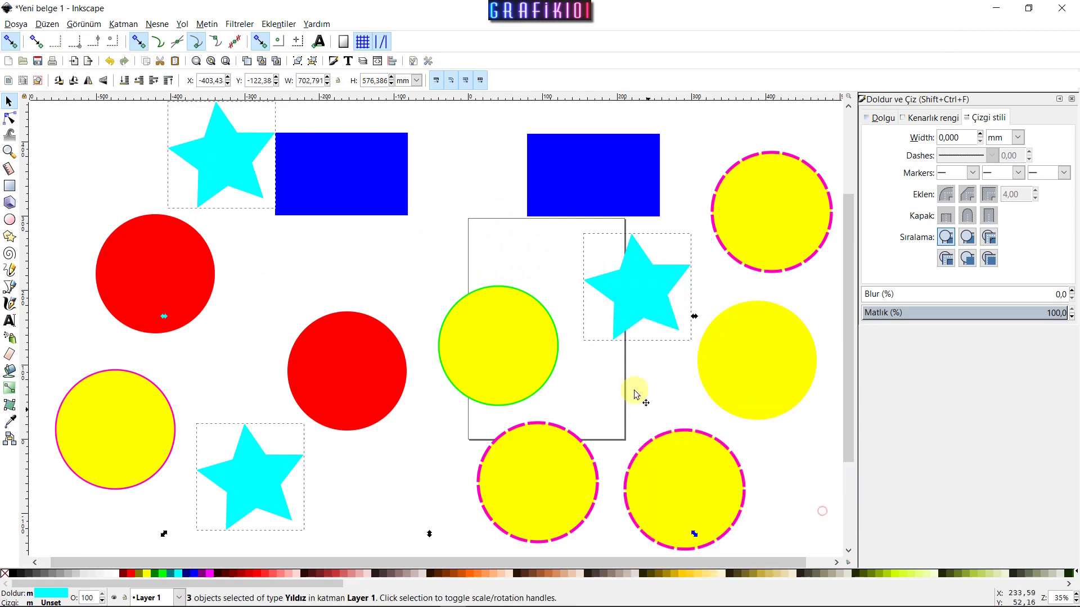
left_click_drag(636, 291, 612, 290)
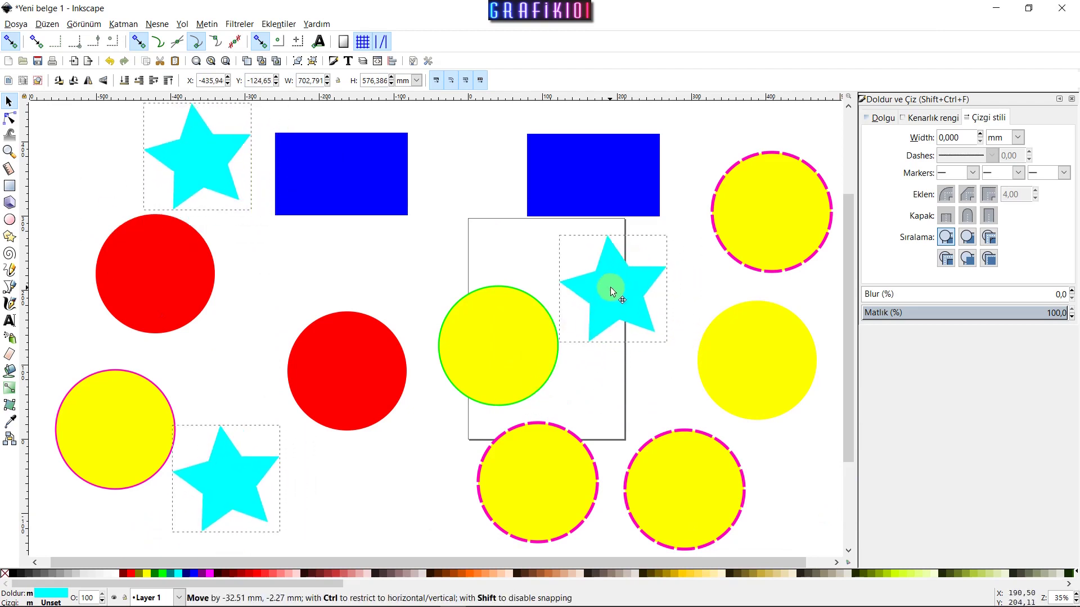
left_click_drag(611, 288, 622, 289)
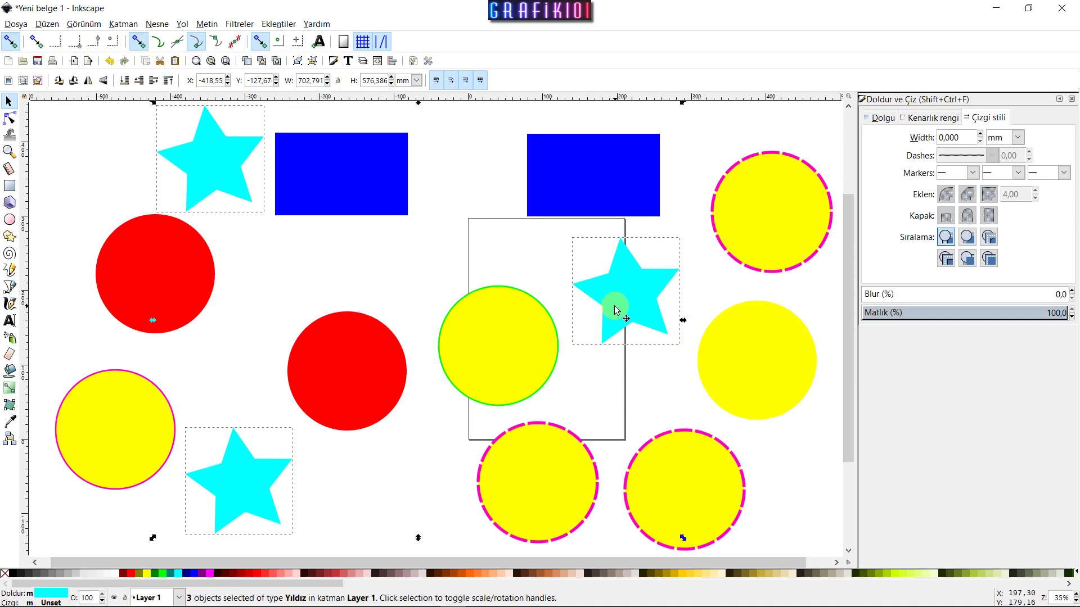
left_click_drag(615, 307, 624, 324)
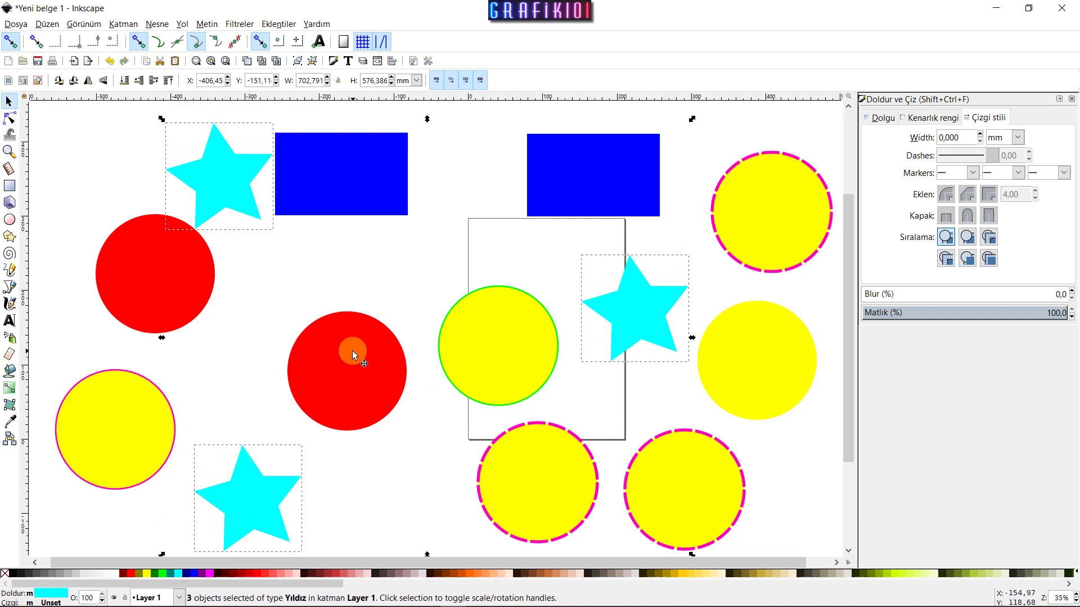